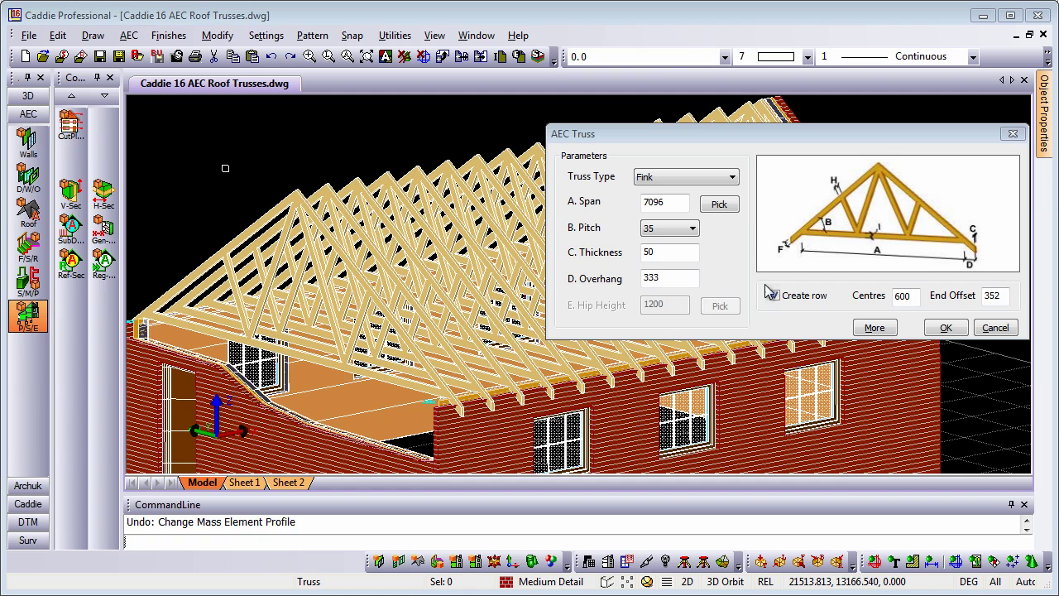
# Step: Browse the available truss types from Fink through Lattice and keep Fink as the selected type
pyautogui.click(716, 180)
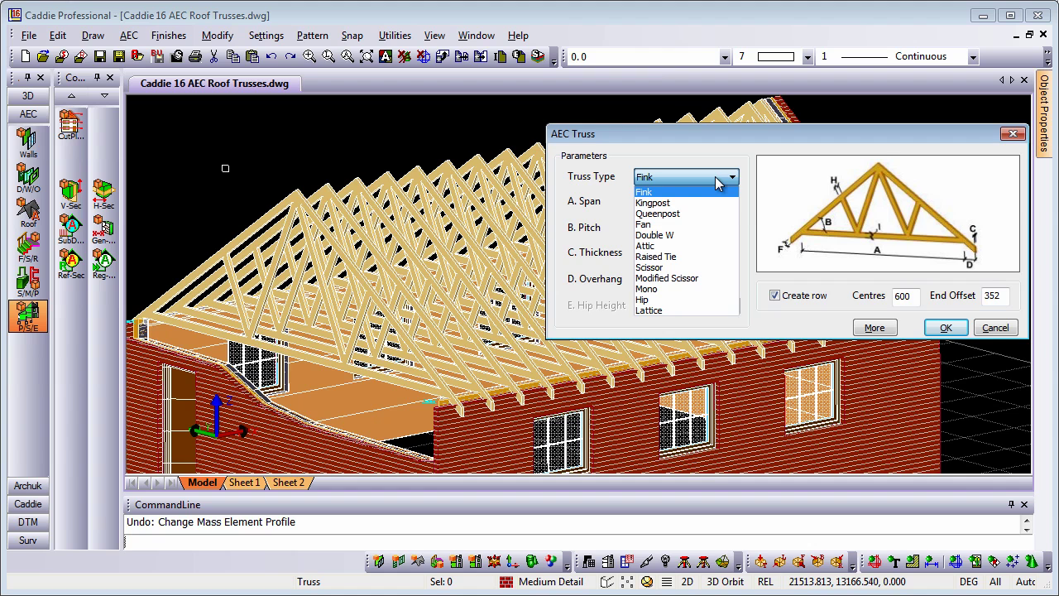
pyautogui.press('Down')
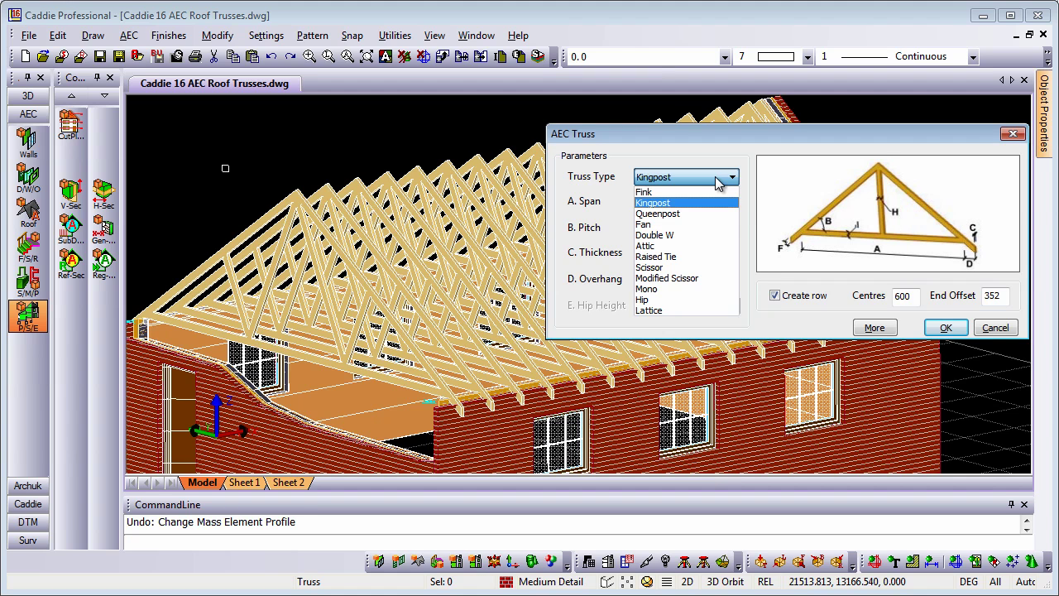
pyautogui.press('Down')
pyautogui.press('Down')
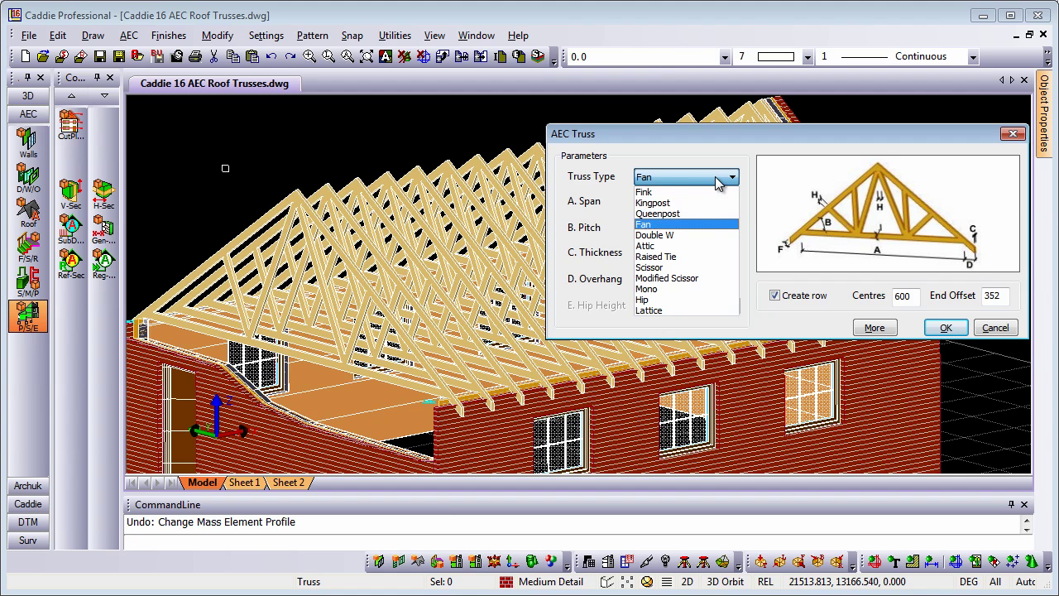
pyautogui.press('Down')
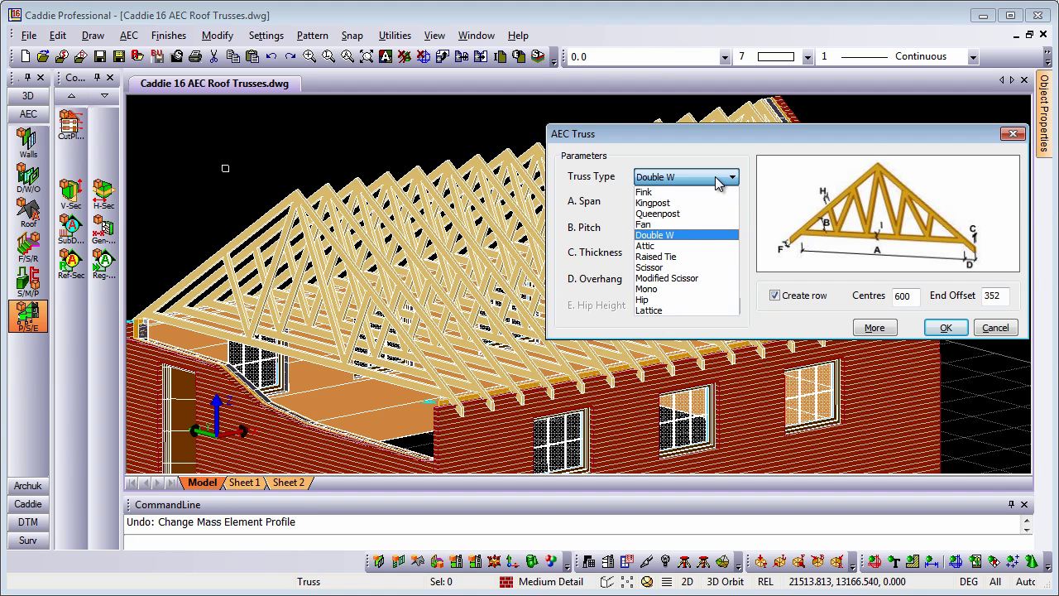
pyautogui.press('Down')
pyautogui.press('Down')
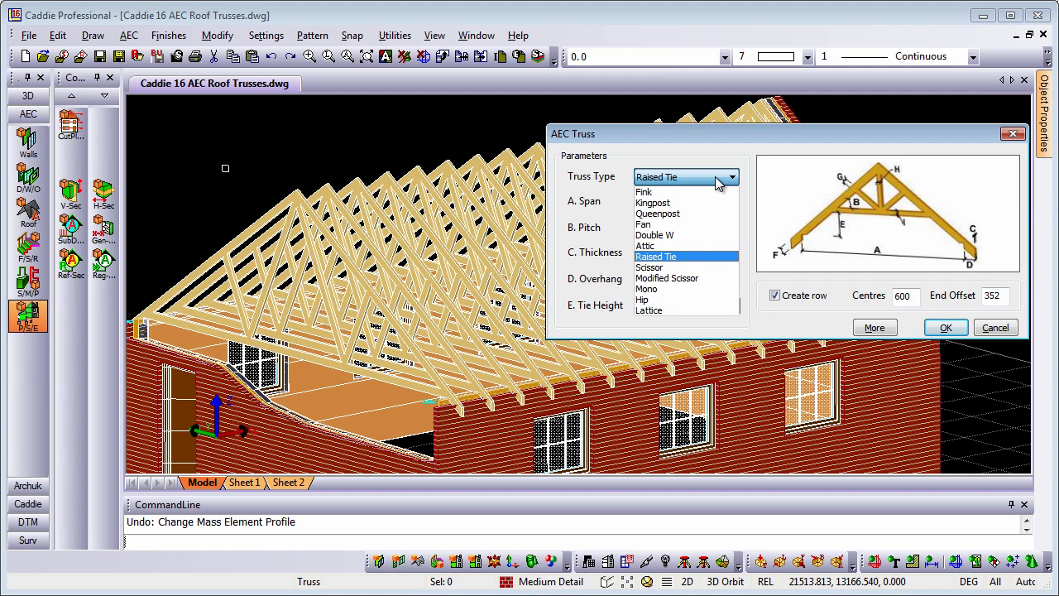
pyautogui.press('Down')
pyautogui.press('Down')
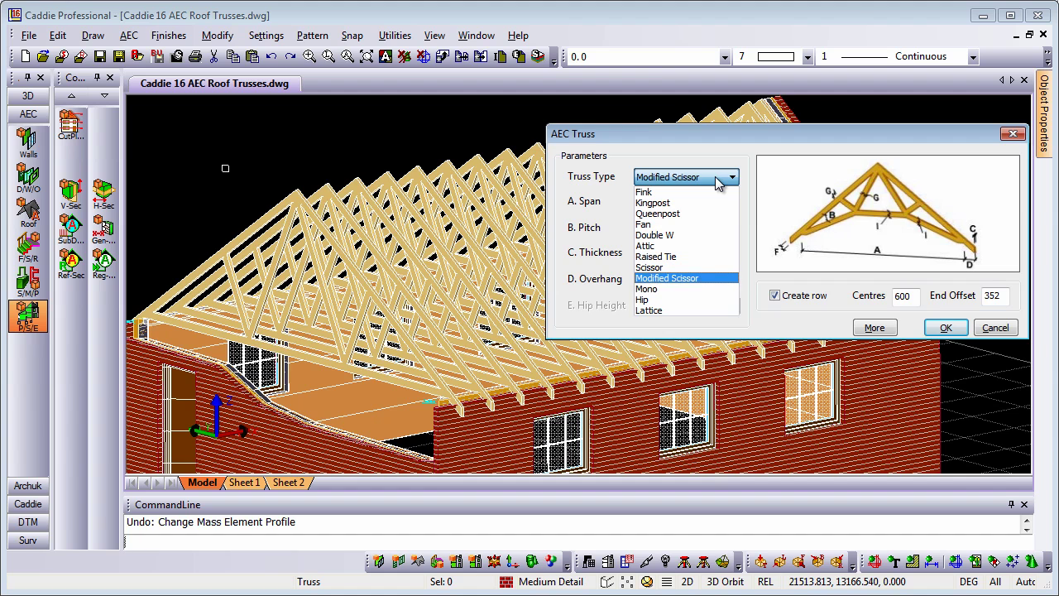
pyautogui.press('Down')
pyautogui.press('Down')
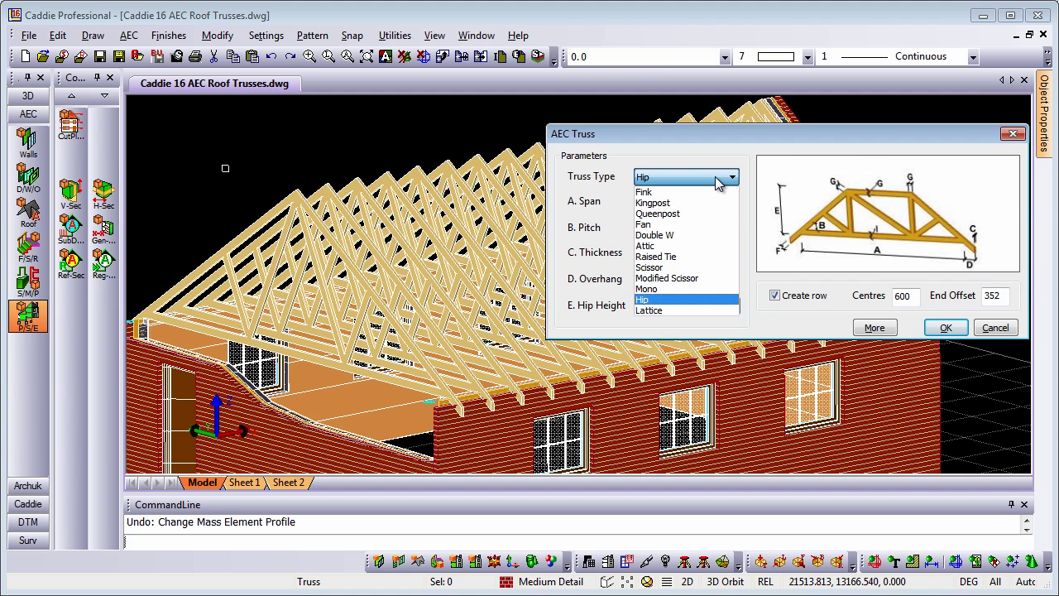
pyautogui.press('Down')
pyautogui.press('Up')
pyautogui.press('Up')
pyautogui.press('Up')
pyautogui.press('Up')
pyautogui.press('Up')
pyautogui.press('Up')
pyautogui.press('Up')
pyautogui.press('Up')
pyautogui.press('Up')
pyautogui.press('Up')
pyautogui.press('Up')
pyautogui.click(716, 182)
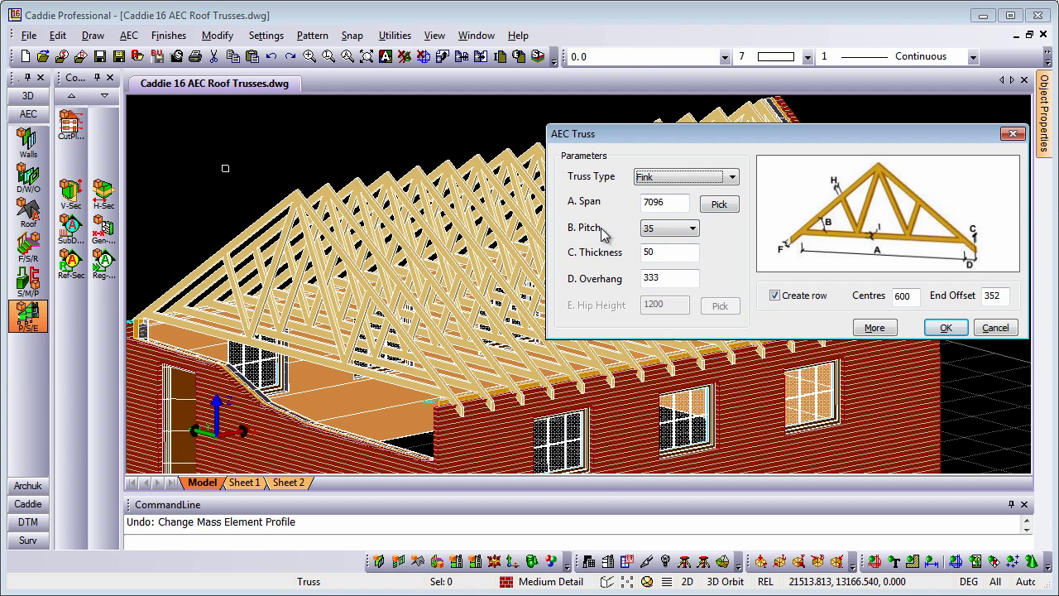
# Step: Look through the available pitch values and expand the truss settings to review the timber sizes and row options
pyautogui.click(677, 232)
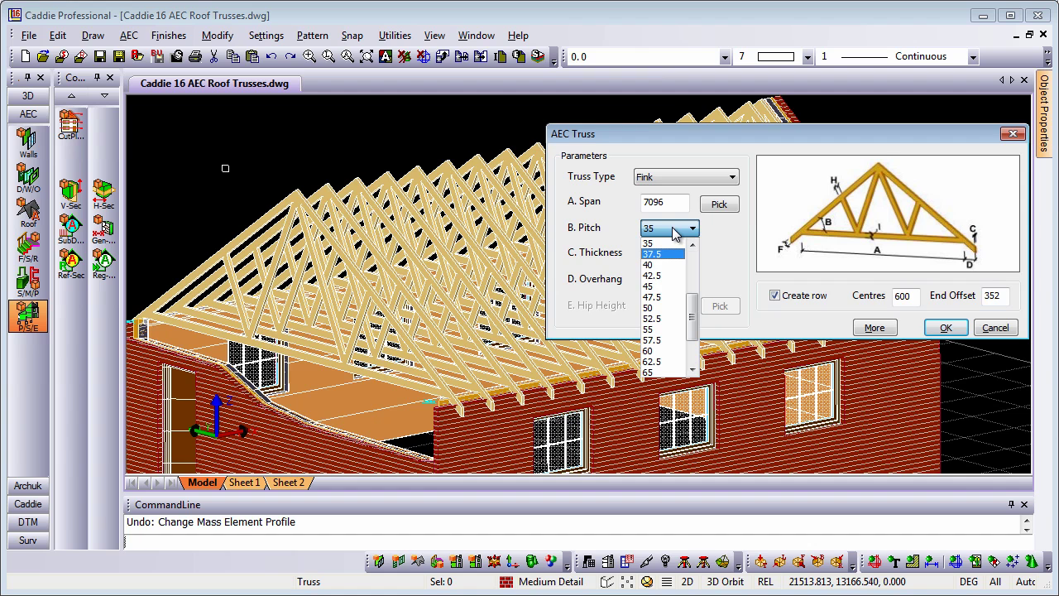
pyautogui.click(677, 231)
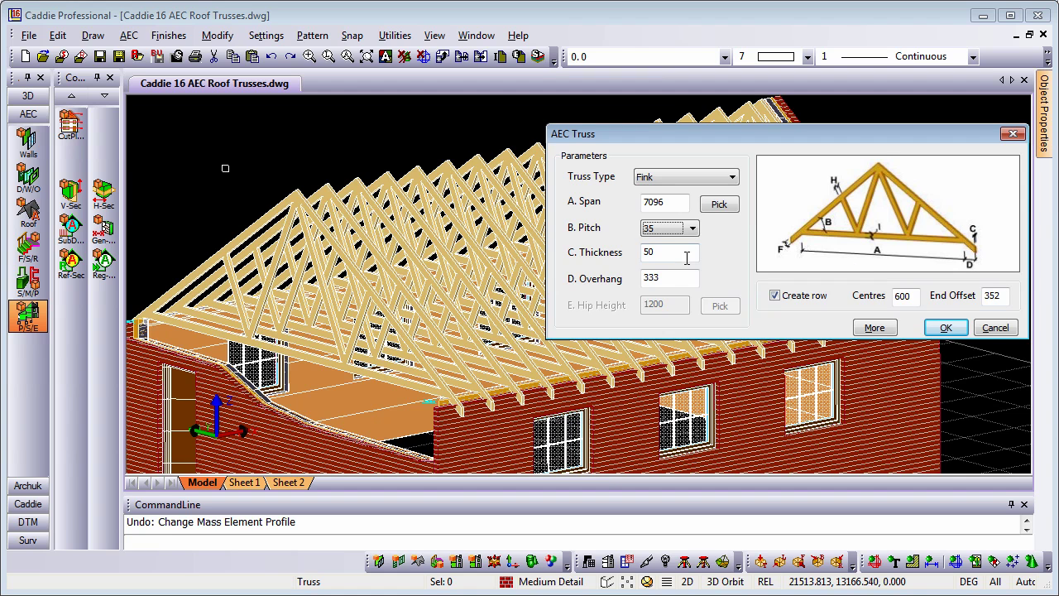
pyautogui.click(874, 328)
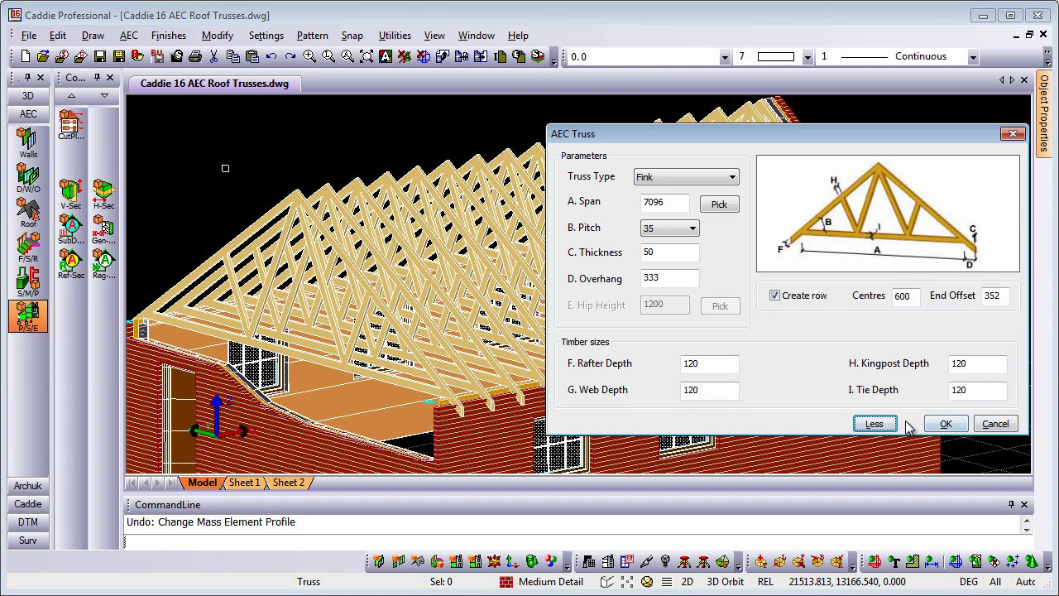
pyautogui.click(951, 426)
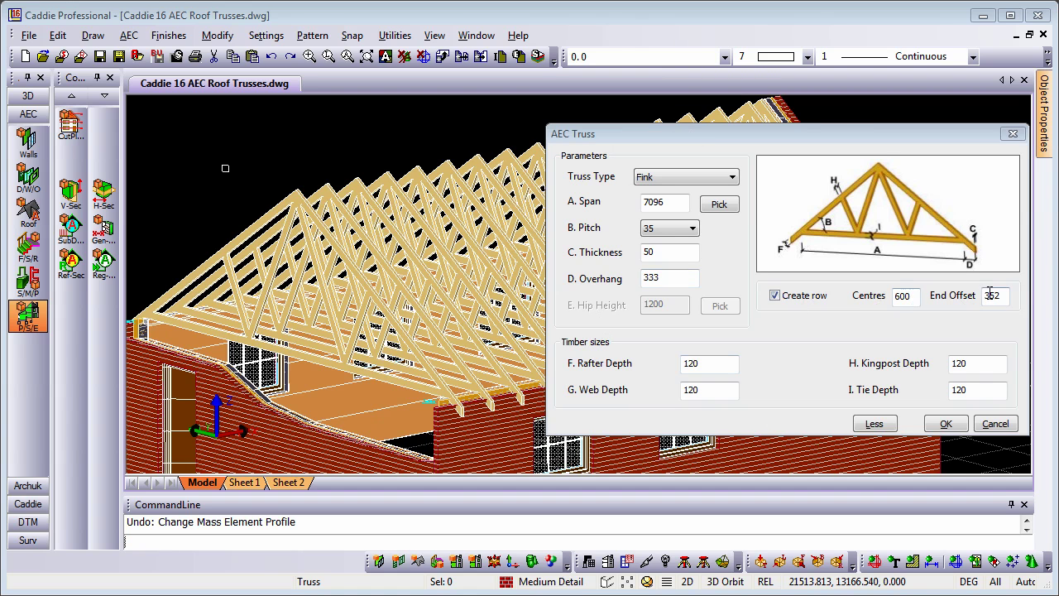
pyautogui.moveTo(848, 136); pyautogui.dragTo(825, 267)
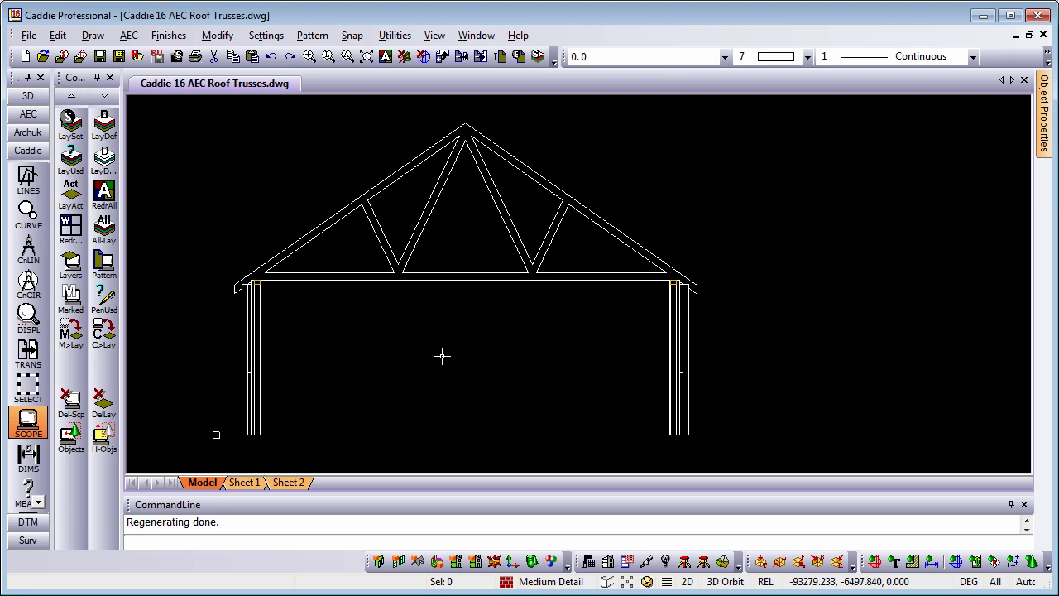
# Step: Inspect the truss bearing at the eaves in the section drawing and check the modelspace workspace settings
pyautogui.scroll(4, 691, 295)
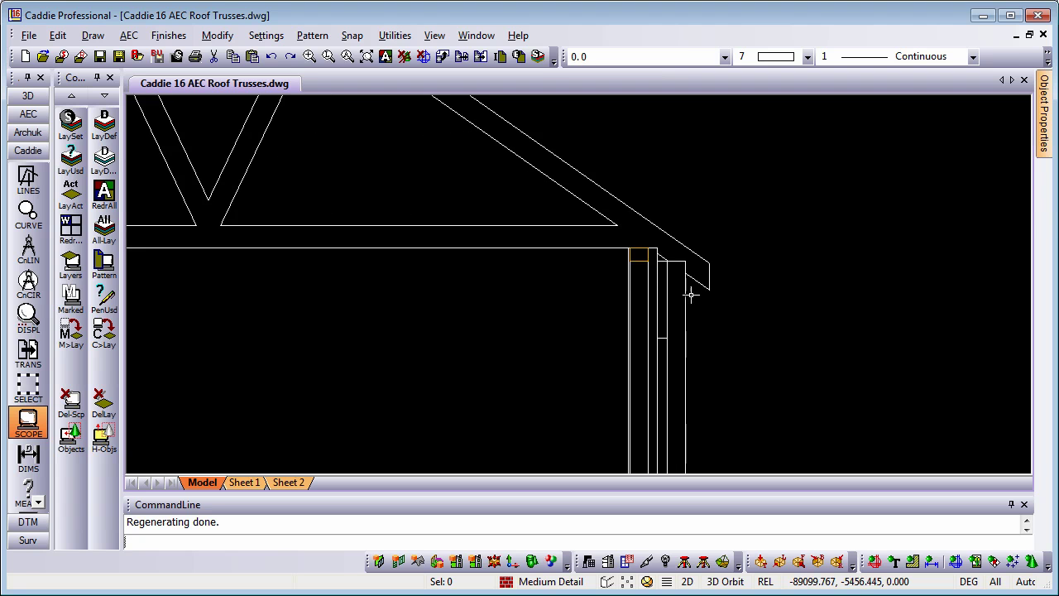
pyautogui.scroll(-5, 691, 295)
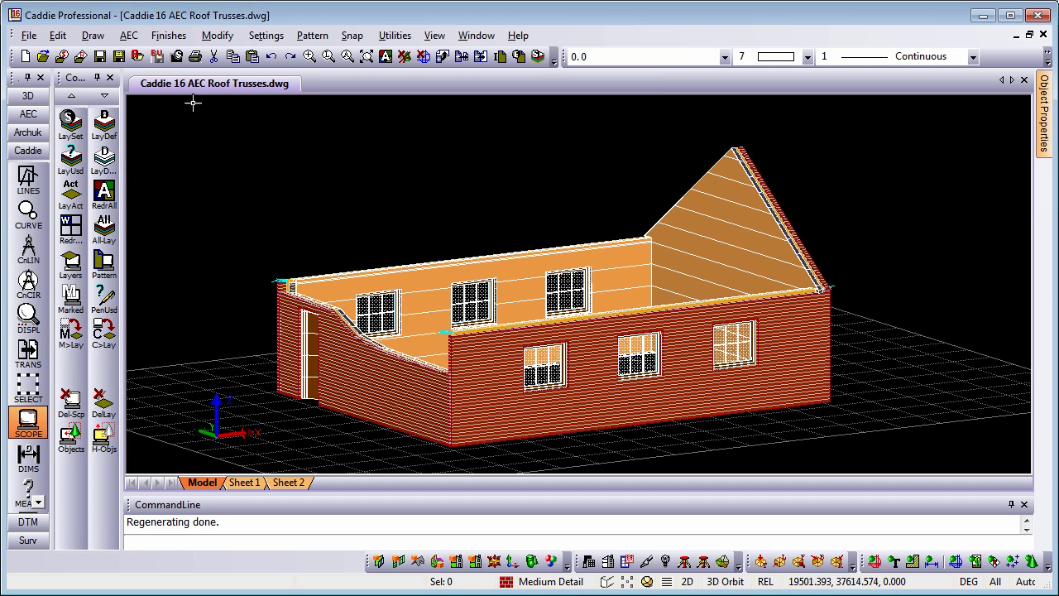
pyautogui.click(177, 58)
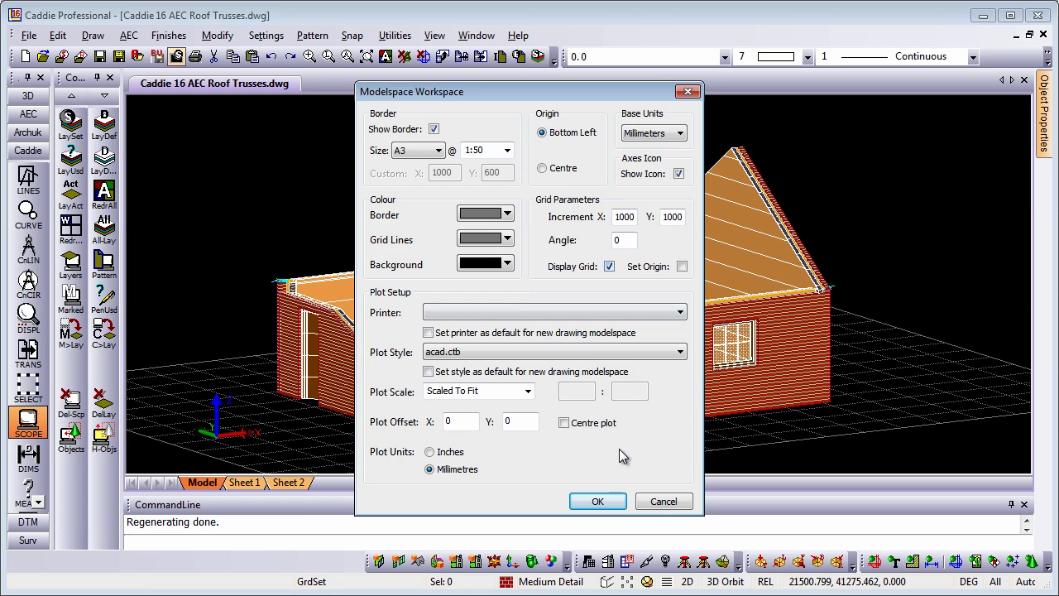
pyautogui.click(606, 500)
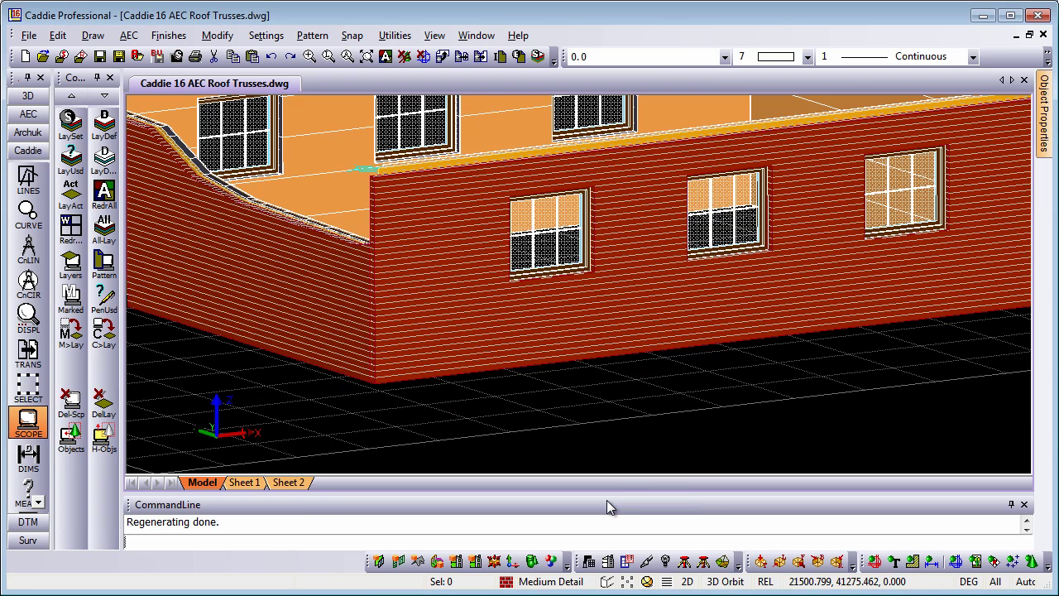
pyautogui.scroll(-2, 667, 323)
pyautogui.scroll(-2, 607, 407)
pyautogui.scroll(-1, 607, 406)
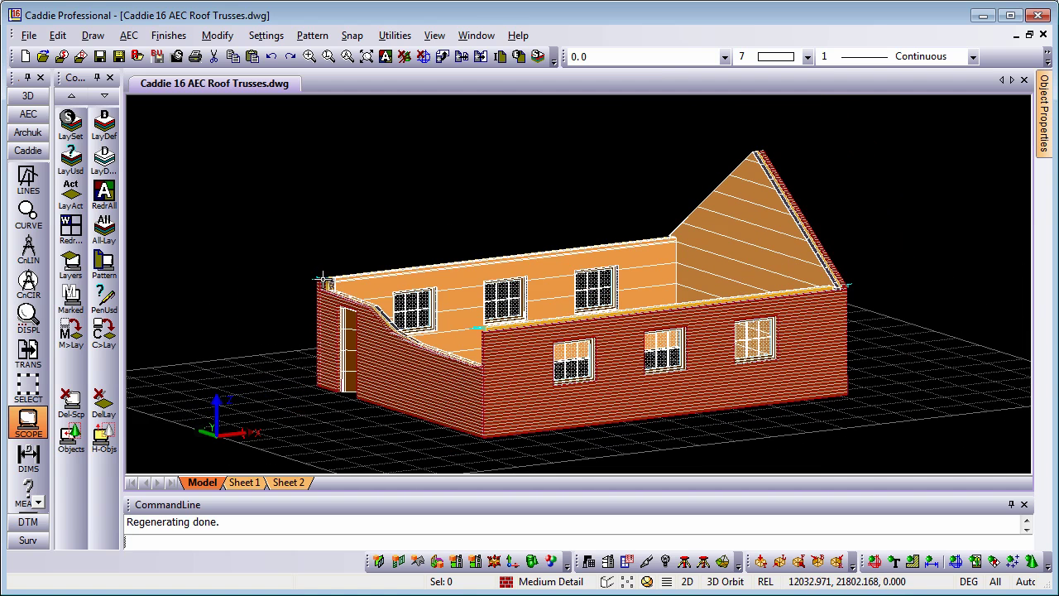
# Step: Offset the UCS by 2600 to raise the working plane for the roof trusses
pyautogui.click(28, 96)
pyautogui.click(29, 159)
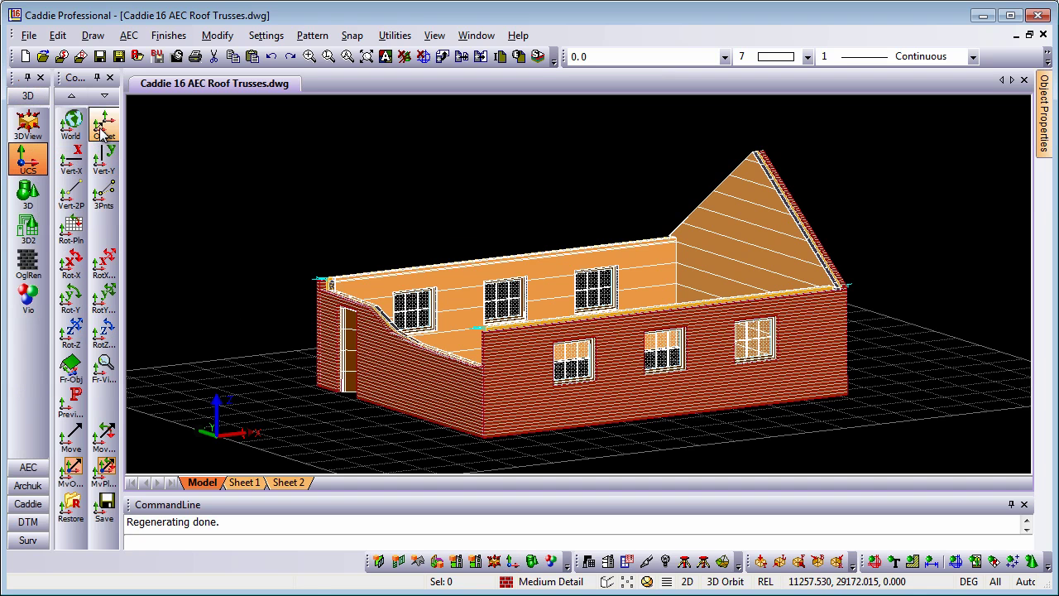
pyautogui.click(104, 128)
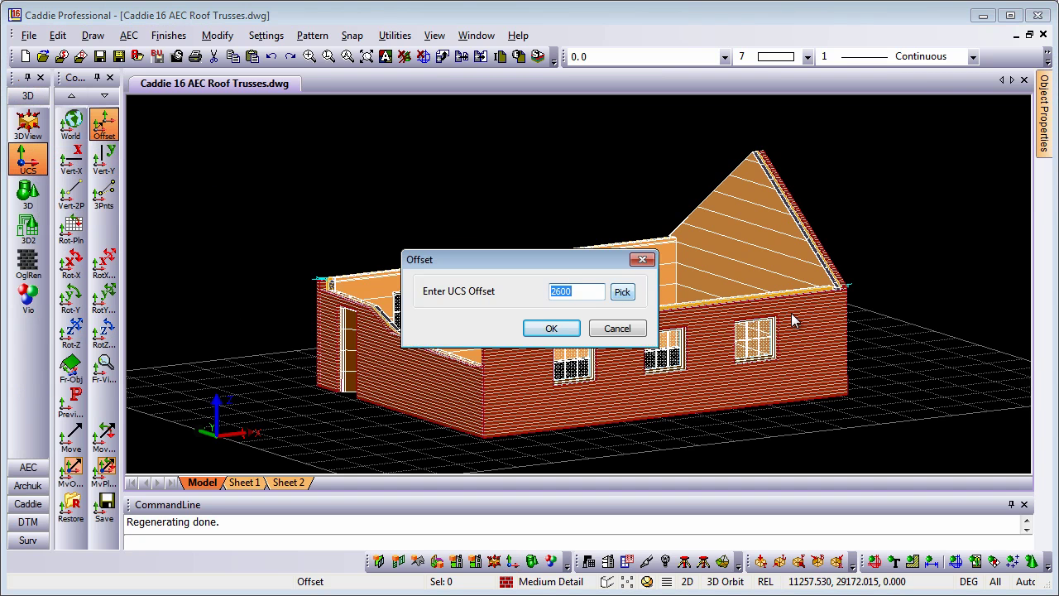
pyautogui.click(551, 329)
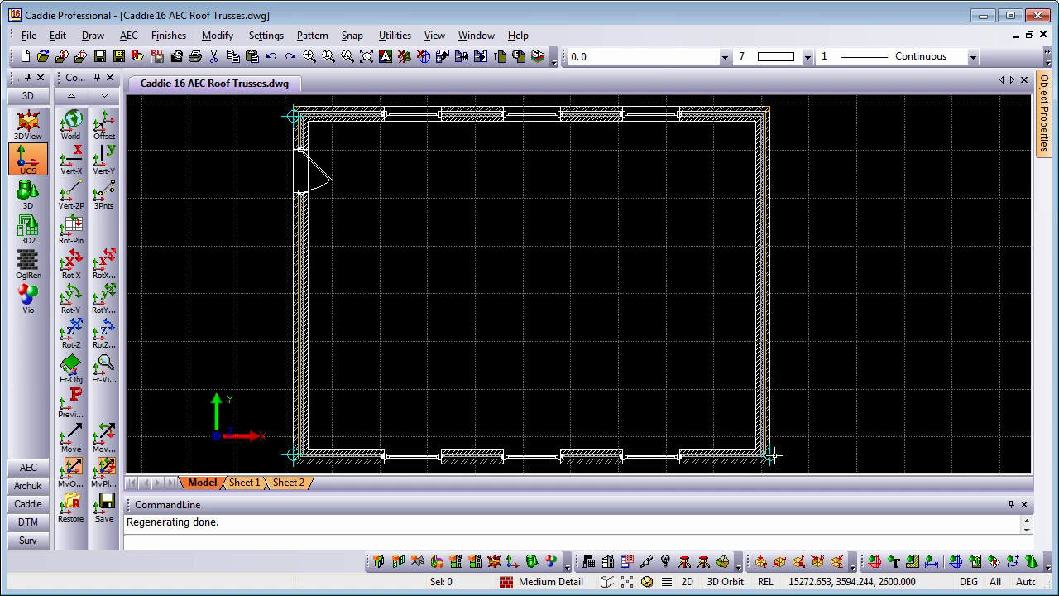
# Step: Pick the Fink truss span with Point snap, from the lower-left to the upper-left corner marker of the plan
pyautogui.scroll(5, 409, 425)
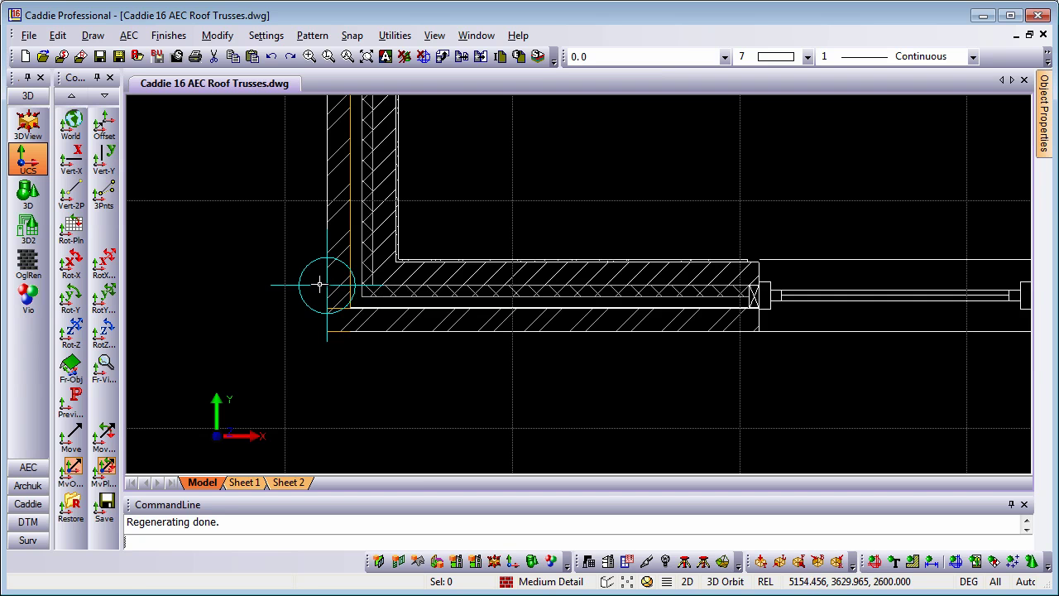
pyautogui.scroll(-8, 327, 284)
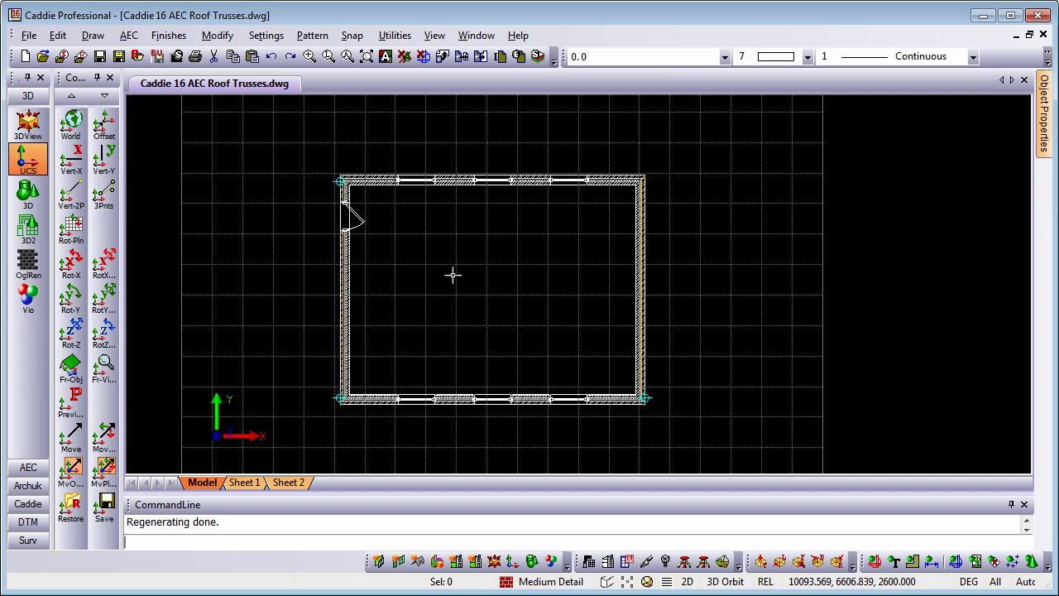
pyautogui.scroll(1, 420, 281)
pyautogui.scroll(1, 424, 281)
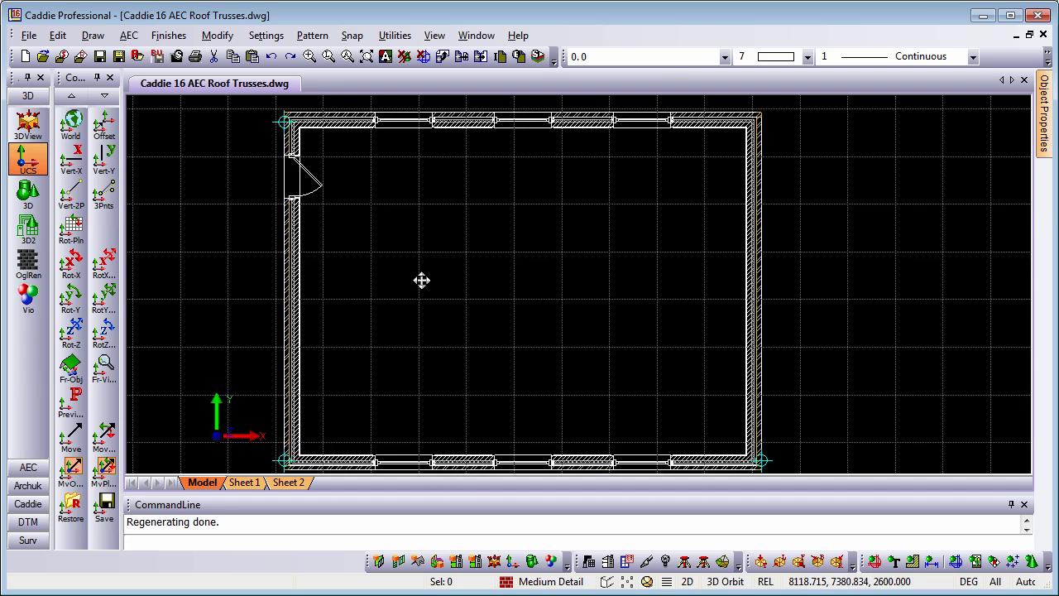
pyautogui.moveTo(421, 280); pyautogui.dragTo(410, 276, button='middle')
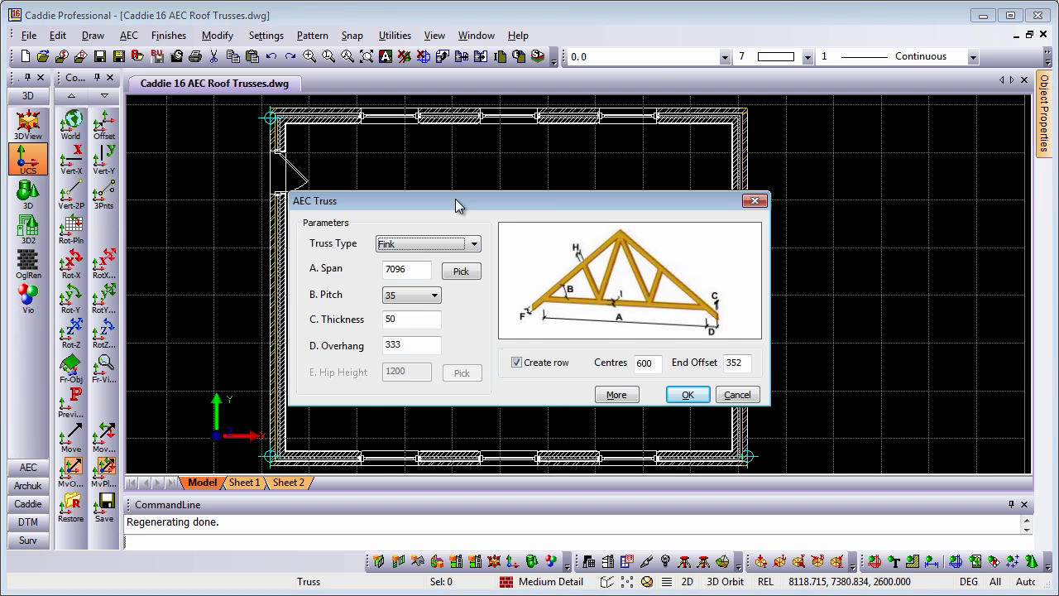
pyautogui.moveTo(457, 206); pyautogui.dragTo(585, 176)
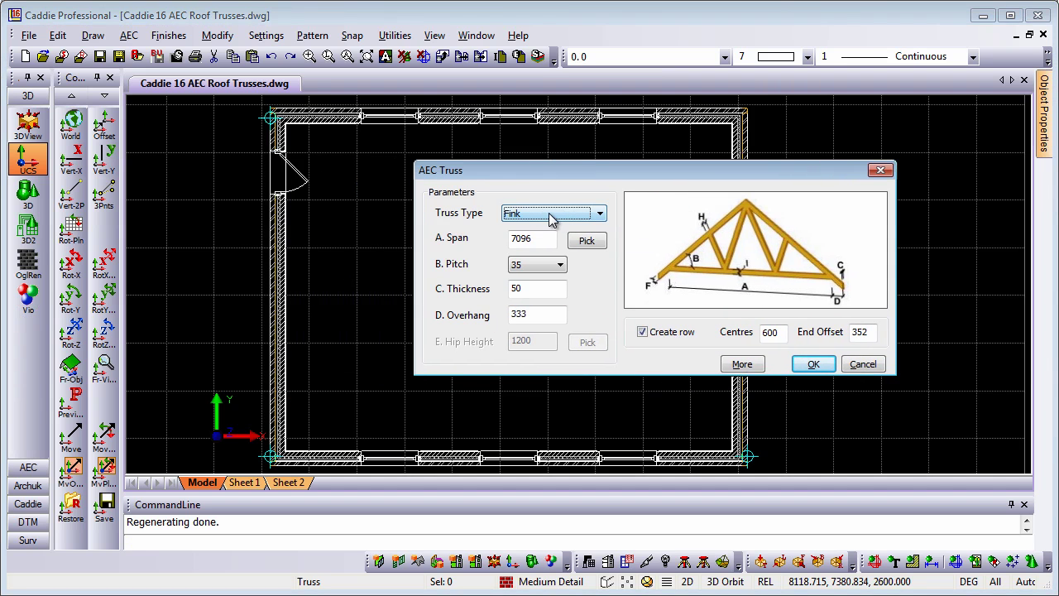
pyautogui.click(587, 241)
pyautogui.rightClick(508, 244)
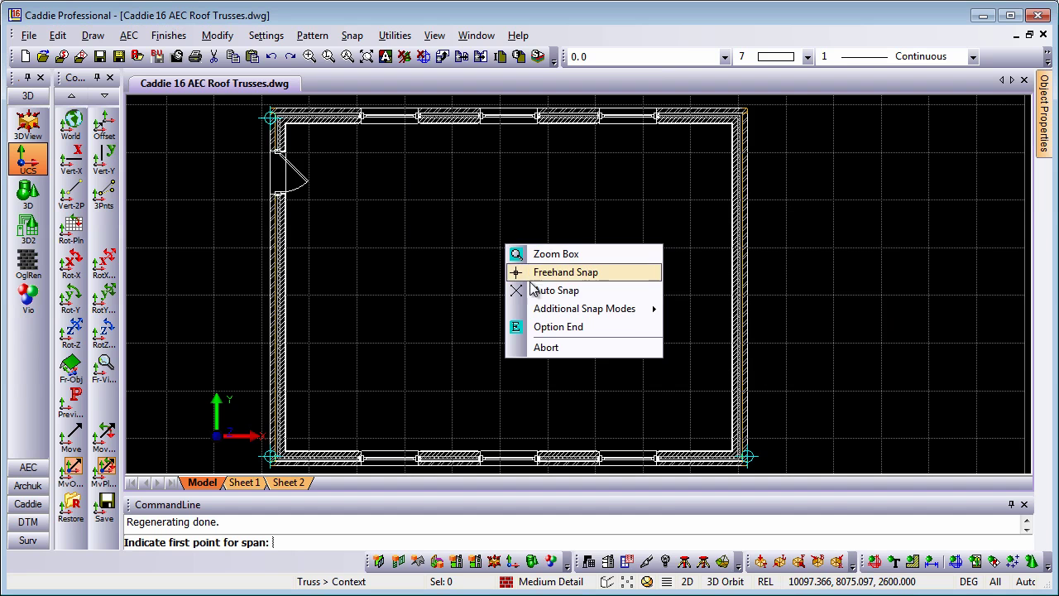
pyautogui.moveTo(550, 310)
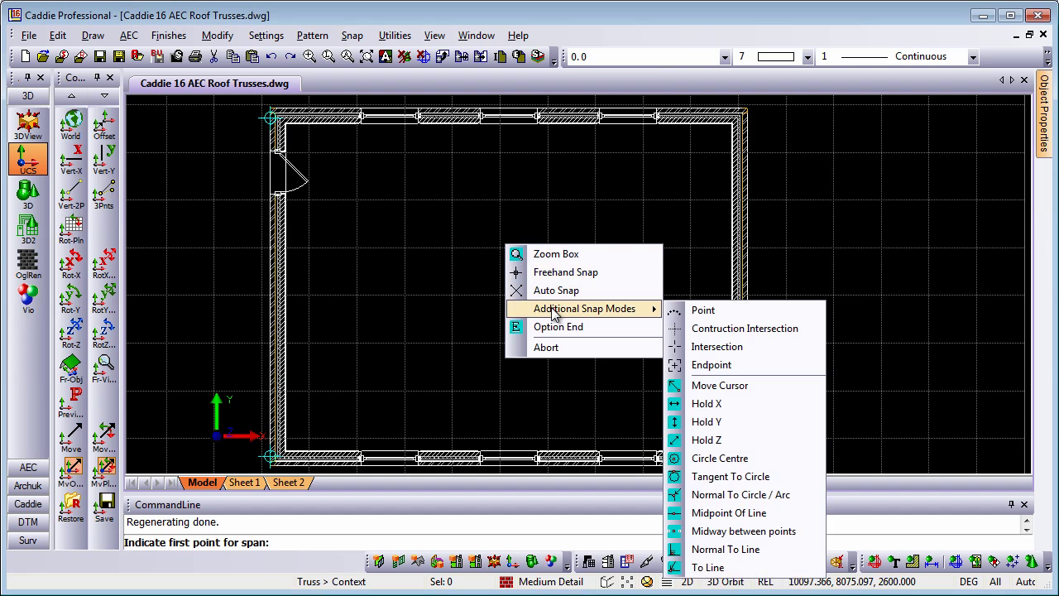
pyautogui.click(704, 311)
pyautogui.click(270, 456)
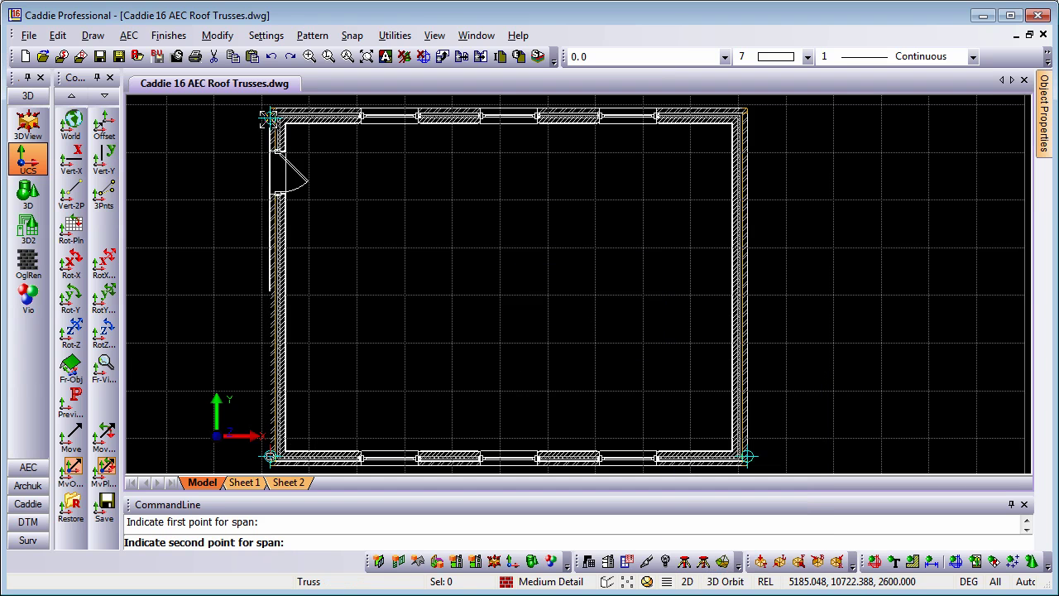
pyautogui.click(269, 116)
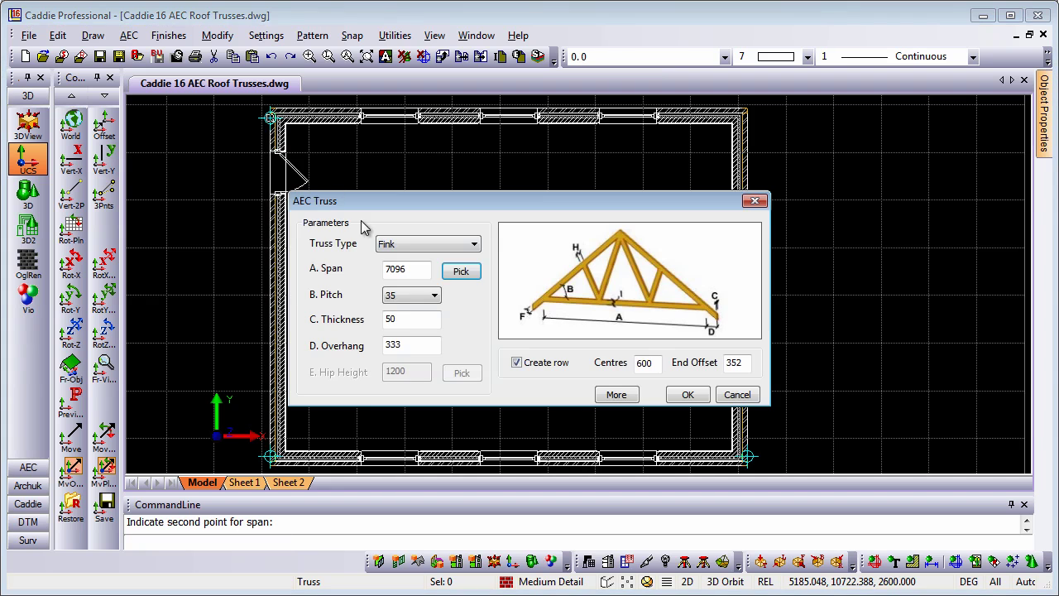
# Step: Place a row of Fink trusses with pitch 35 and 600 centres, directed along the door wall and running between the lower-left and lower-right corner markers
pyautogui.click(433, 294)
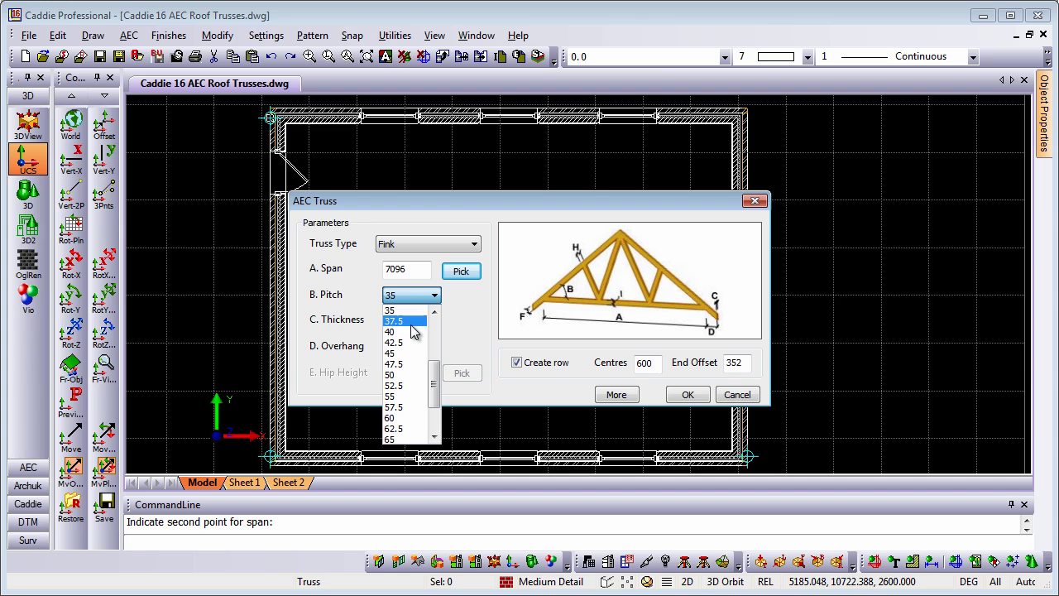
pyautogui.click(409, 307)
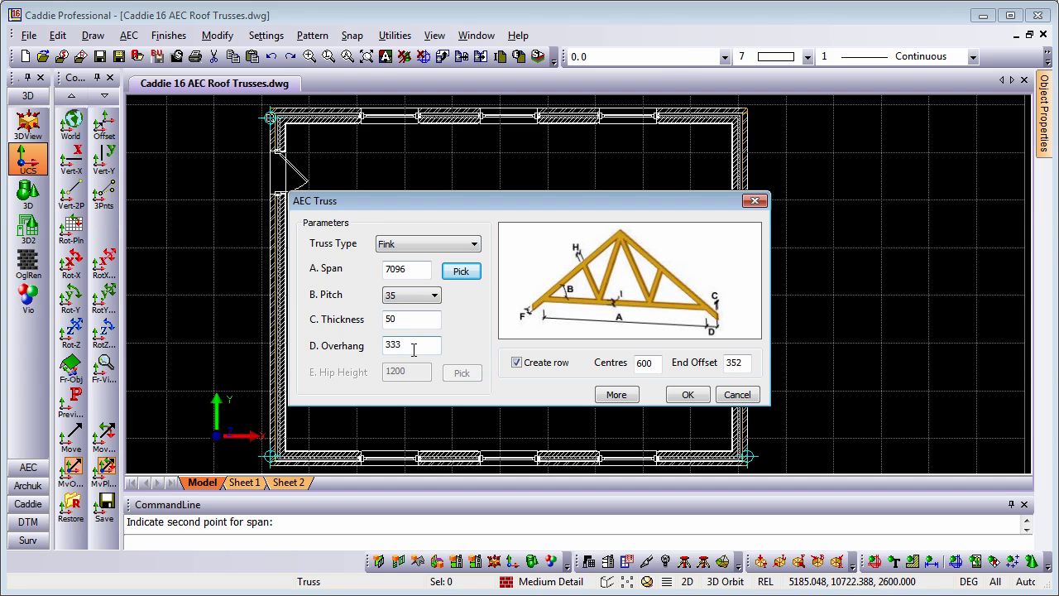
pyautogui.click(650, 365)
pyautogui.click(688, 396)
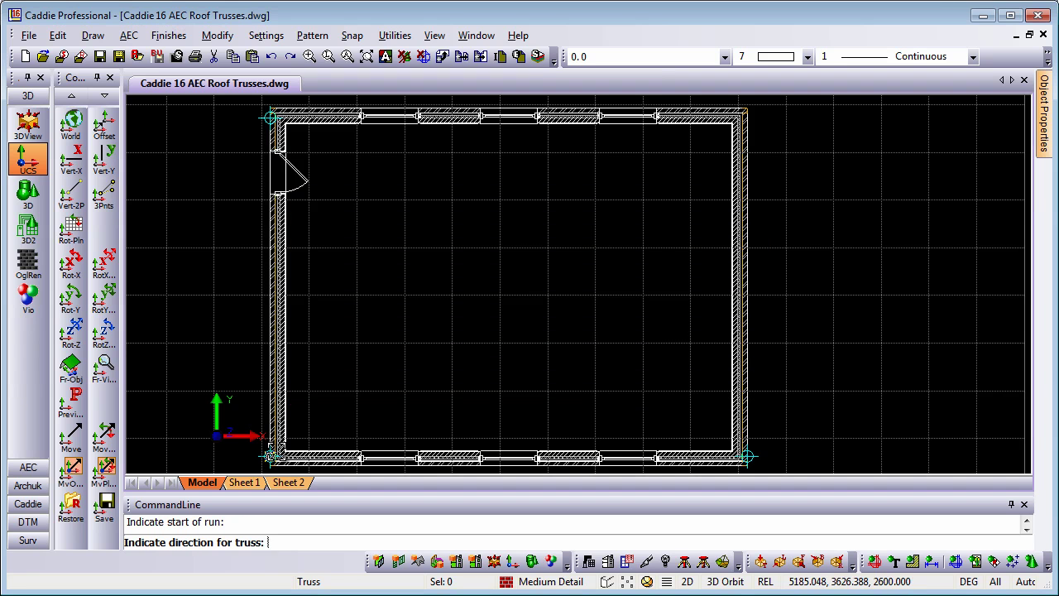
pyautogui.click(270, 115)
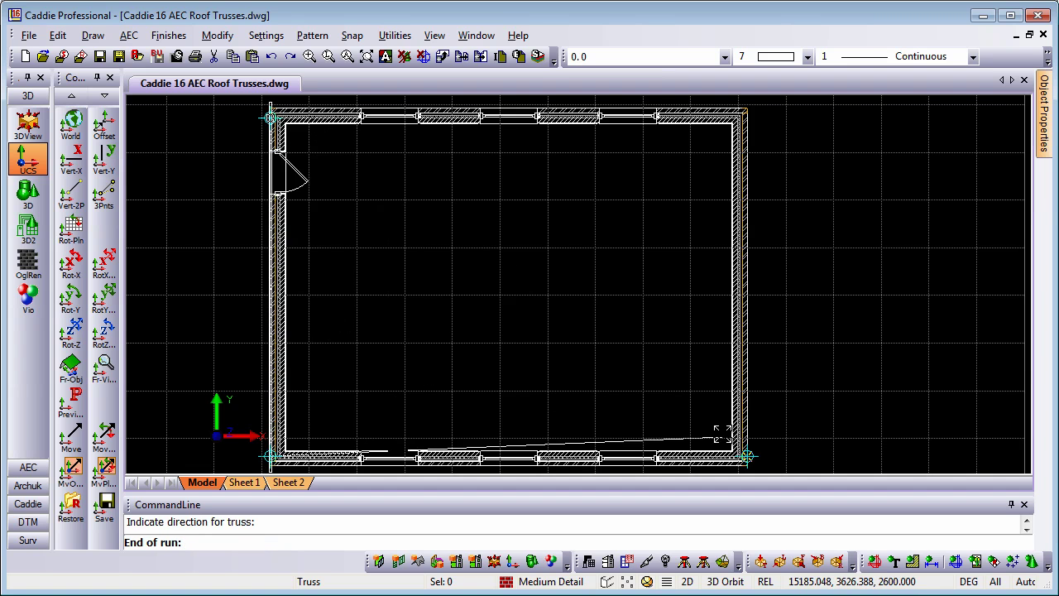
pyautogui.click(747, 454)
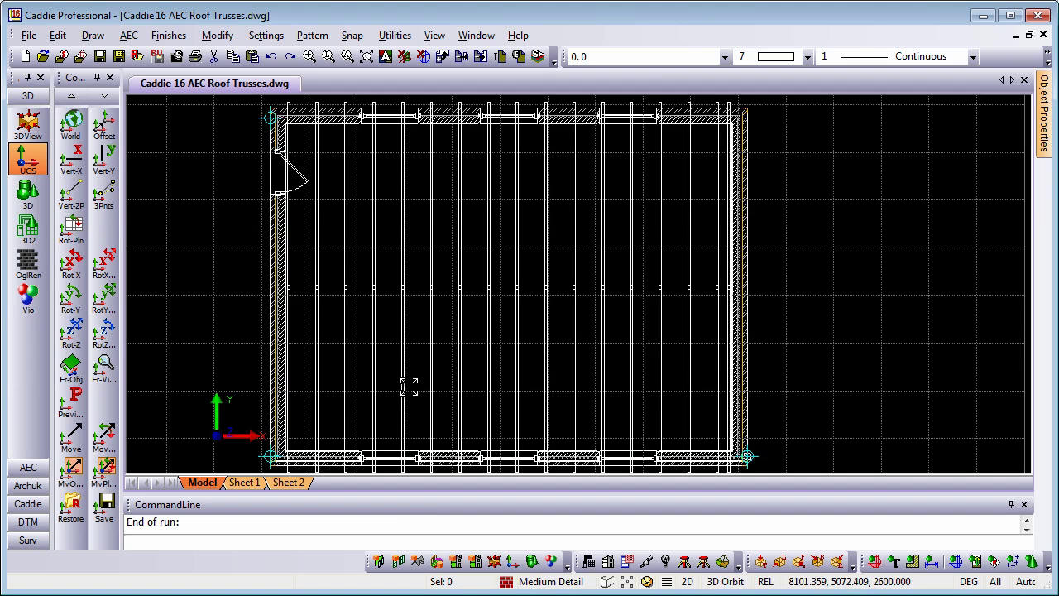
# Step: Examine the row of Fink trusses over the building's walls and against the gable in 3D
pyautogui.moveTo(452, 420)
pyautogui.mouseDown()
pyautogui.moveTo(425, 295)
pyautogui.moveTo(439, 194)
pyautogui.moveTo(484, 269)
pyautogui.moveTo(846, 362)
pyautogui.moveTo(766, 323)
pyautogui.moveTo(595, 350)
pyautogui.moveTo(581, 374)
pyautogui.moveTo(531, 323)
pyautogui.moveTo(567, 320)
pyautogui.moveTo(623, 359)
pyautogui.moveTo(663, 304)
pyautogui.moveTo(519, 343)
pyautogui.mouseUp()
pyautogui.scroll(3, 518, 343)
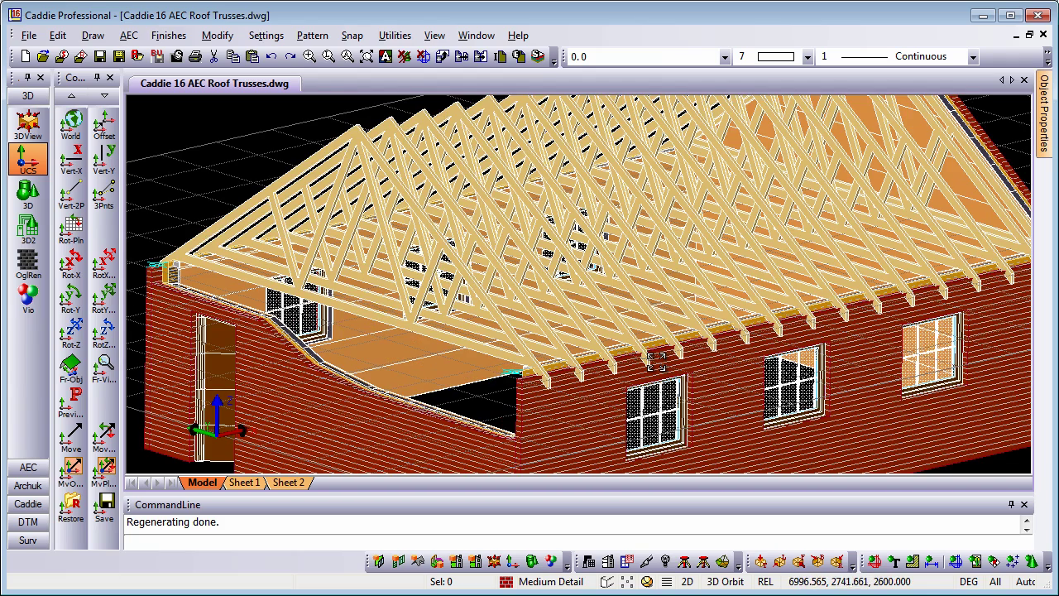
pyautogui.scroll(-3, 586, 340)
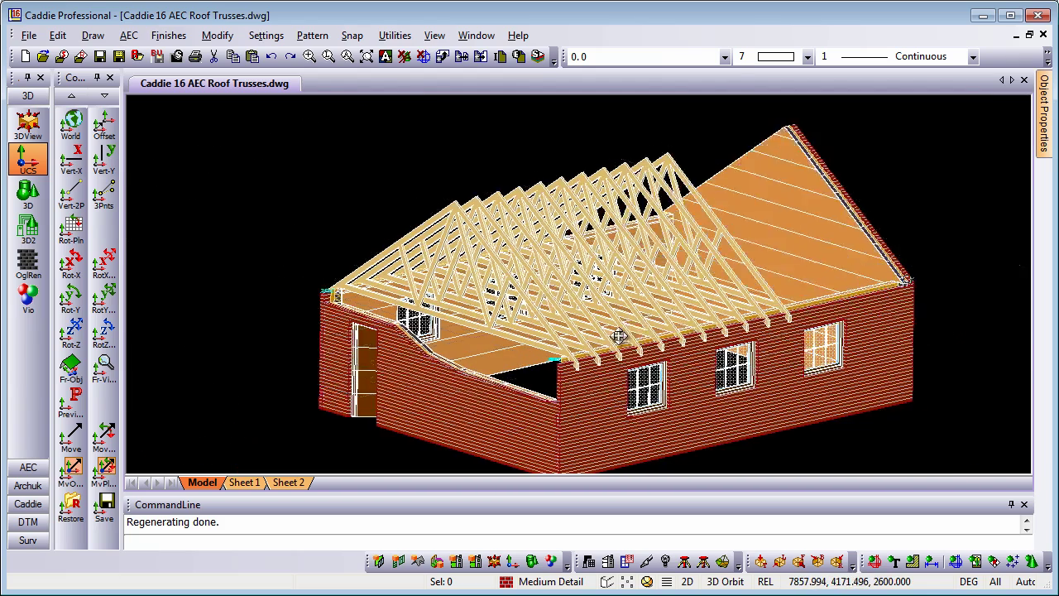
pyautogui.moveTo(585, 340); pyautogui.dragTo(555, 354)
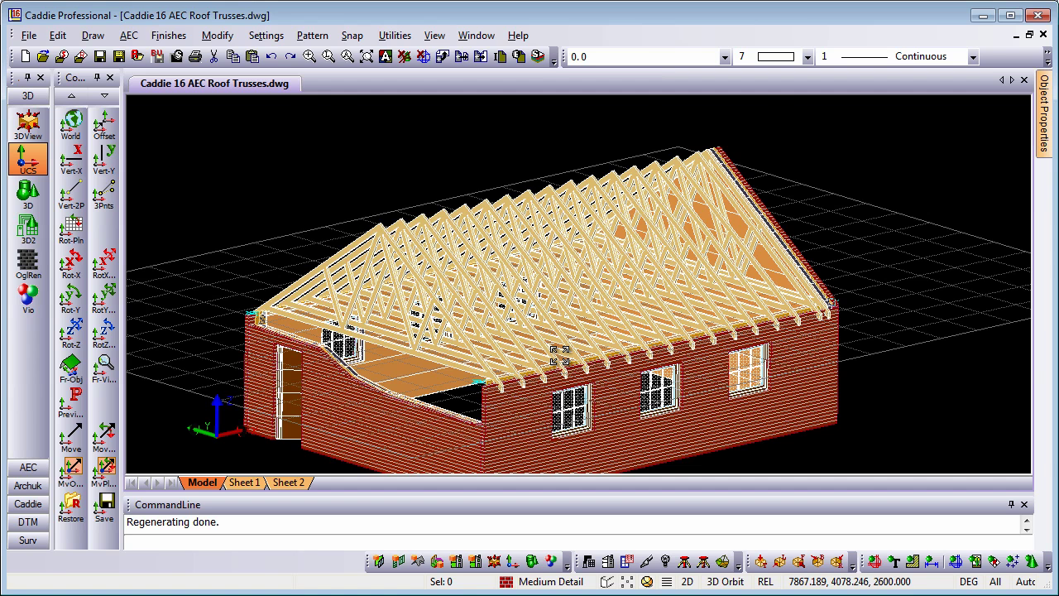
pyautogui.press('Escape')
# Step: Draw a vertical Quick Section line across the plan between two trusses, running from beyond the upper wall to beyond the lower wall
pyautogui.click(27, 463)
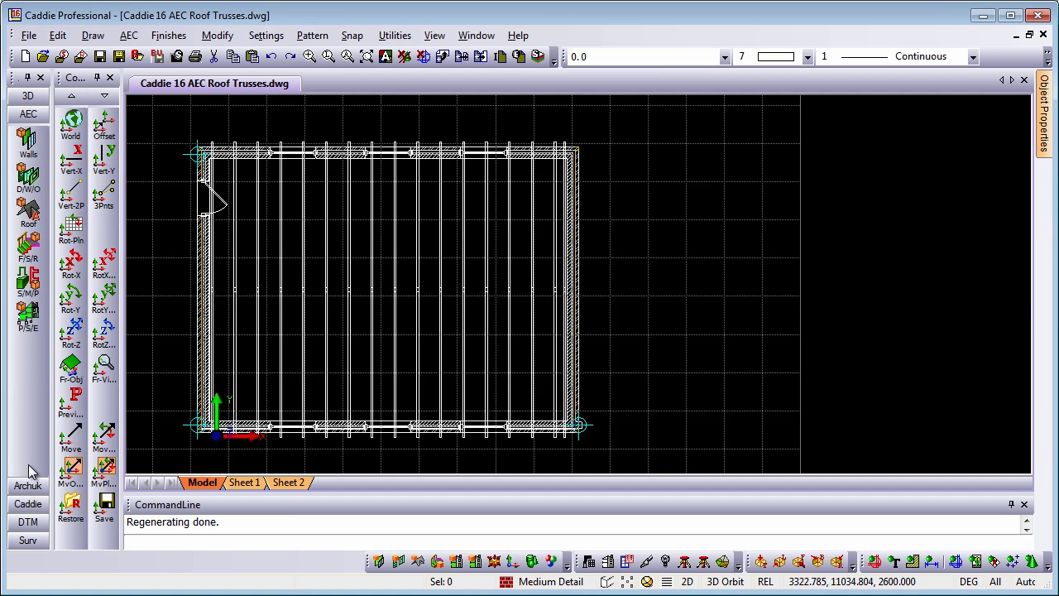
pyautogui.click(27, 322)
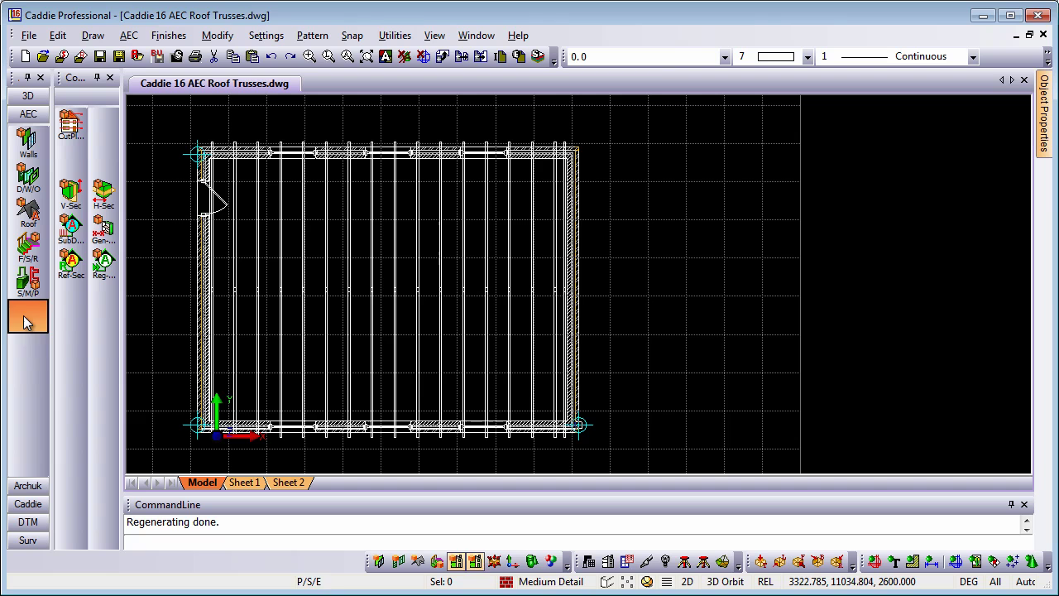
pyautogui.click(73, 197)
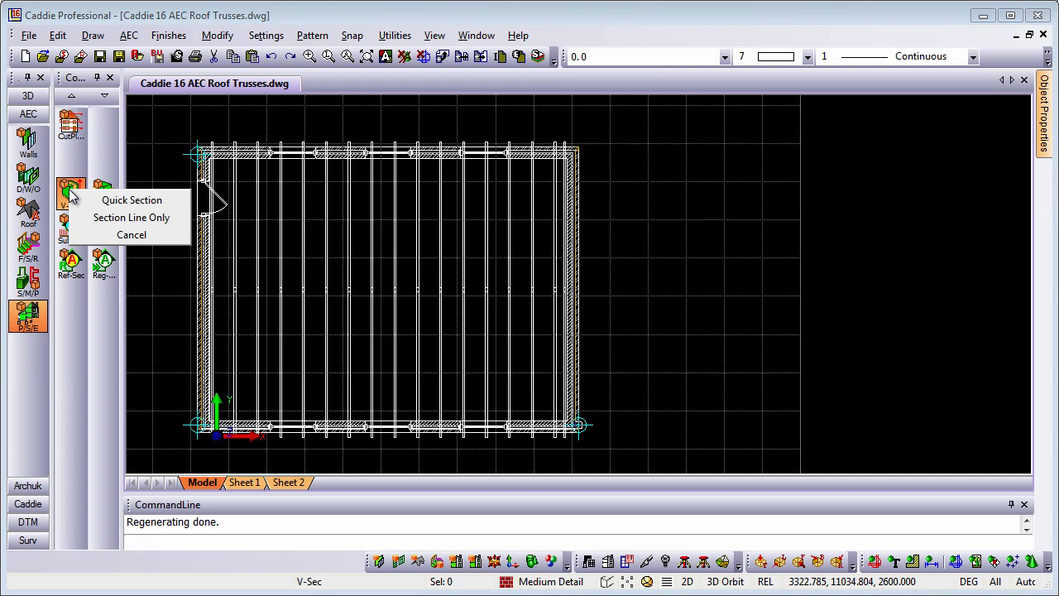
pyautogui.click(137, 198)
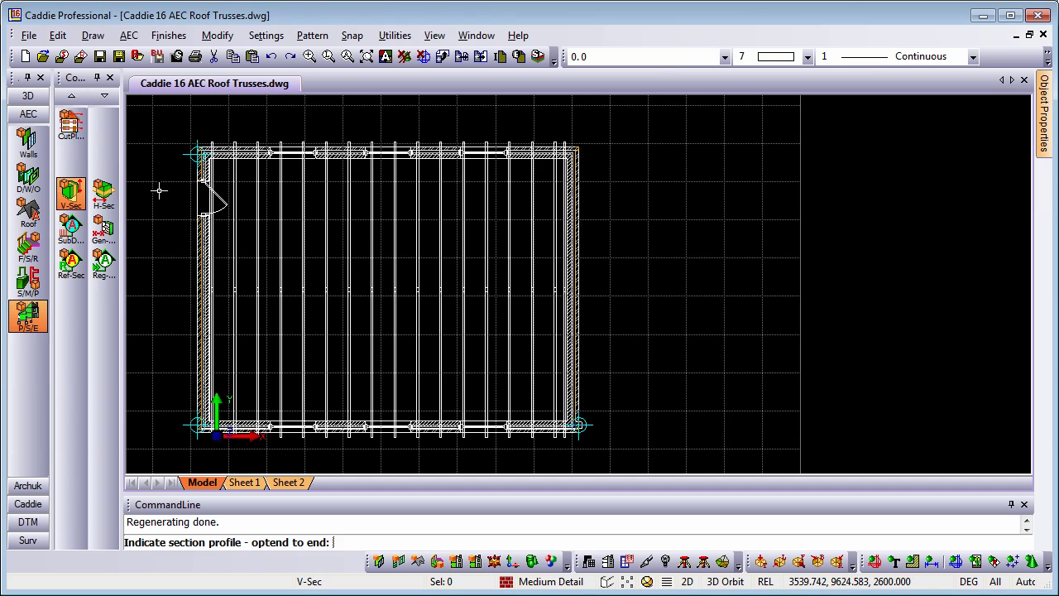
pyautogui.click(427, 135)
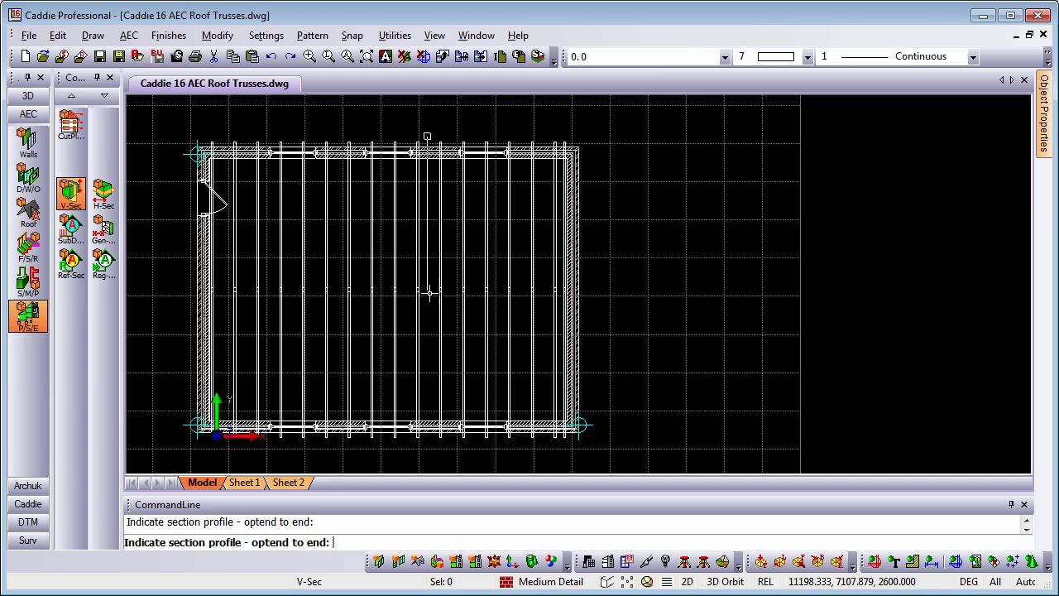
pyautogui.rightClick(429, 439)
pyautogui.click(507, 513)
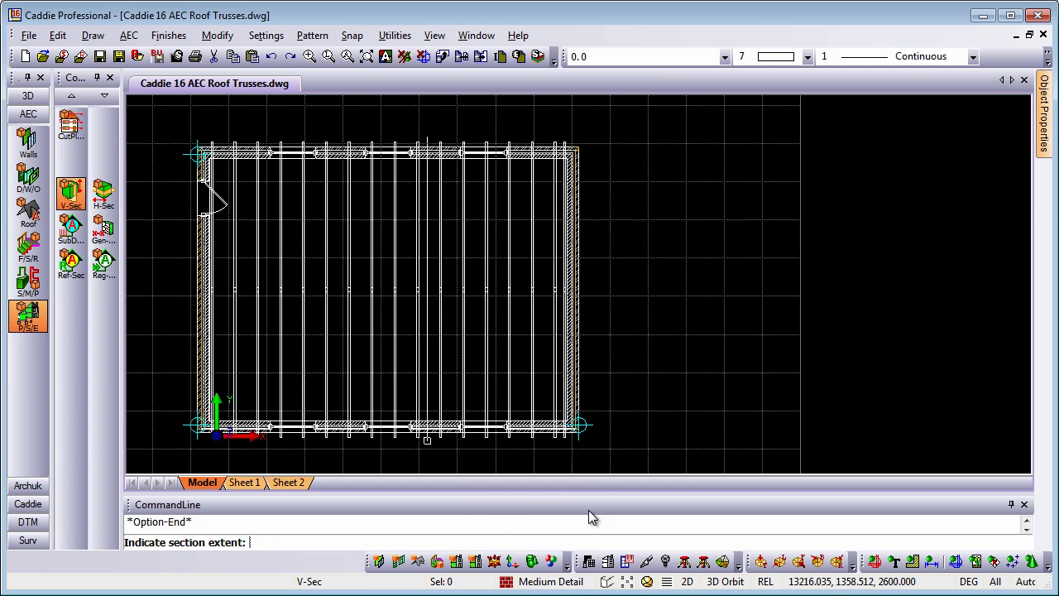
# Step: Set the section extent past the plan's lower-right corner and place the generated section to the right of the plan
pyautogui.click(595, 453)
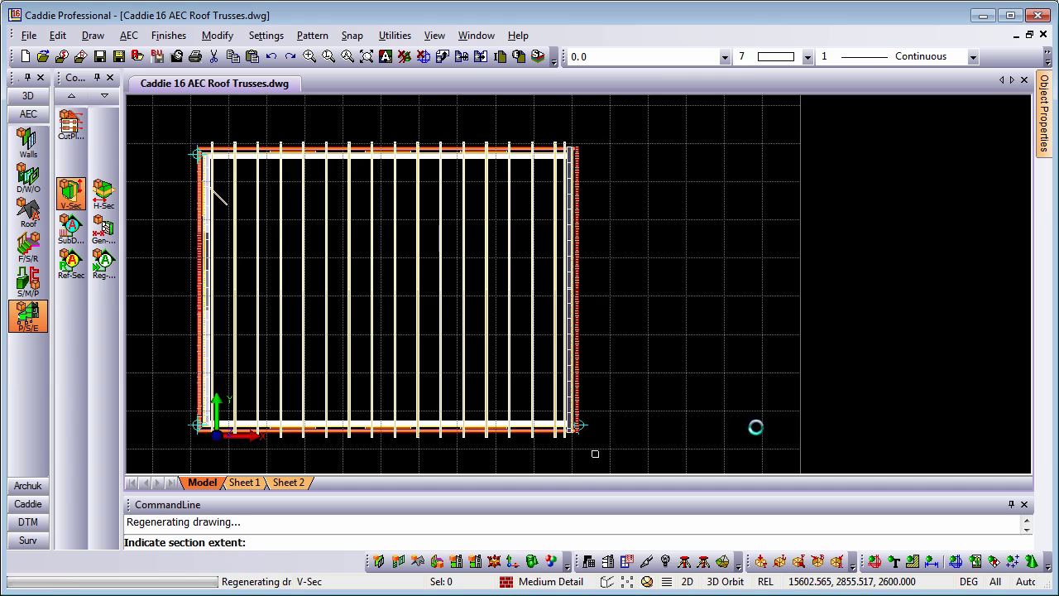
pyautogui.moveTo(763, 405); pyautogui.dragTo(584, 403, button='middle')
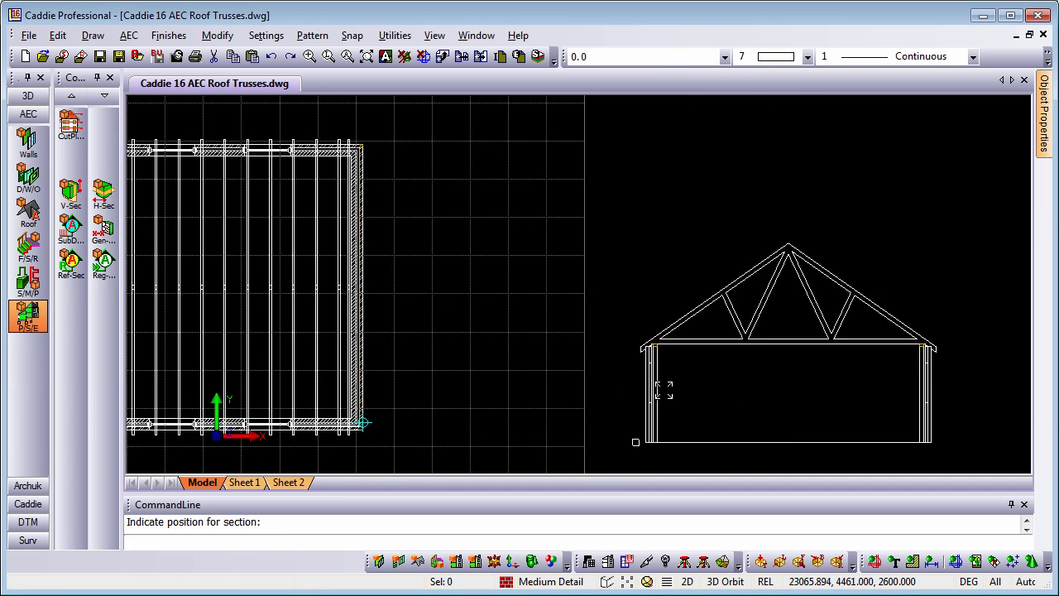
pyautogui.scroll(3, 658, 349)
pyautogui.scroll(-5, 658, 349)
pyautogui.scroll(-2, 634, 291)
pyautogui.scroll(2, 620, 295)
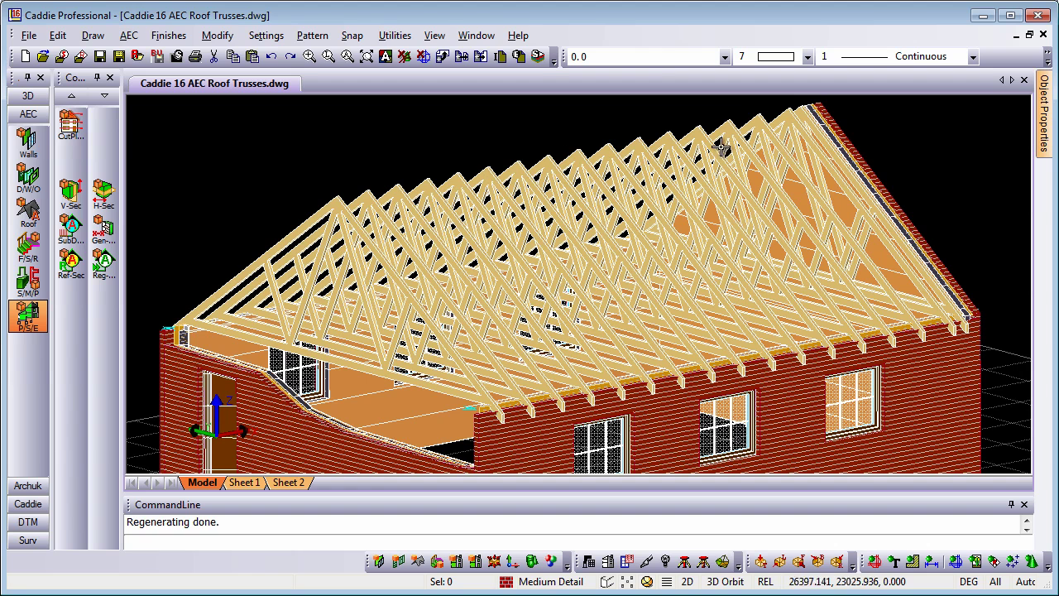
# Step: Select all the roof trusses in the 3D view and filter the selection to AecDbMassElems in their object properties
pyautogui.click(959, 197)
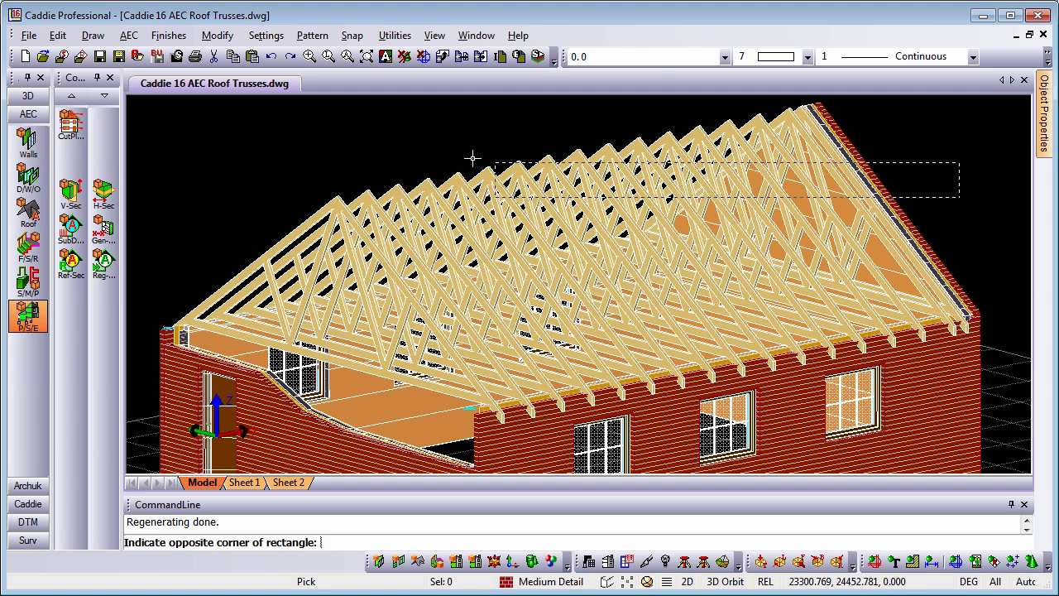
pyautogui.click(266, 174)
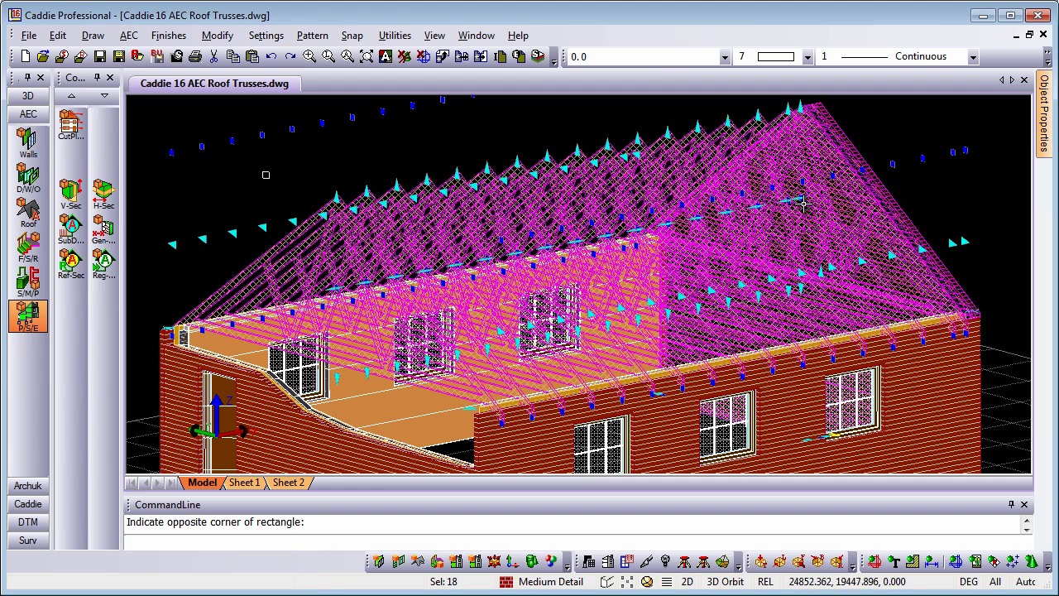
pyautogui.rightClick(882, 158)
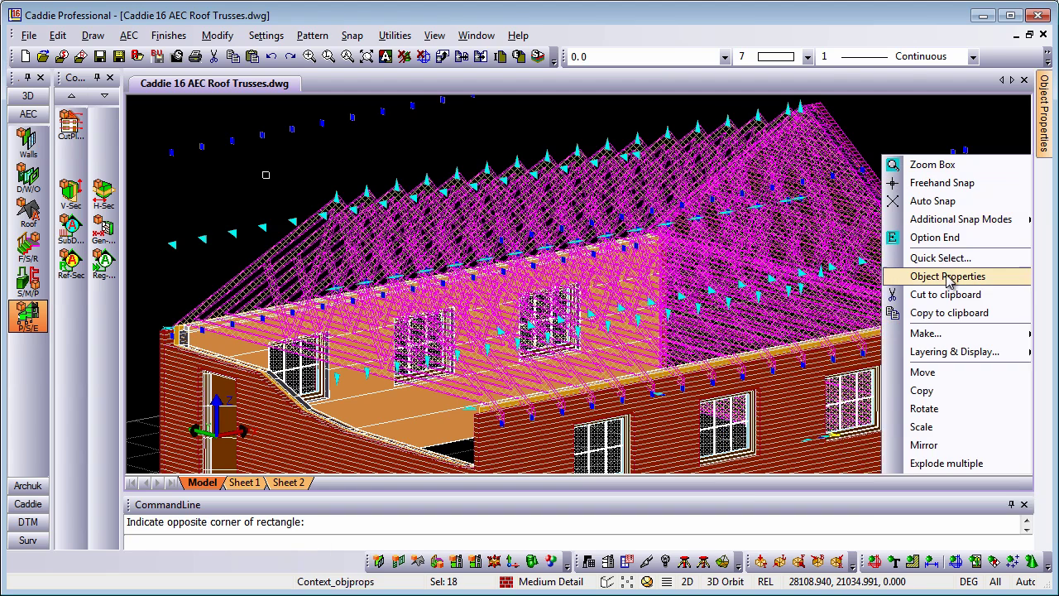
pyautogui.click(945, 278)
pyautogui.click(1011, 103)
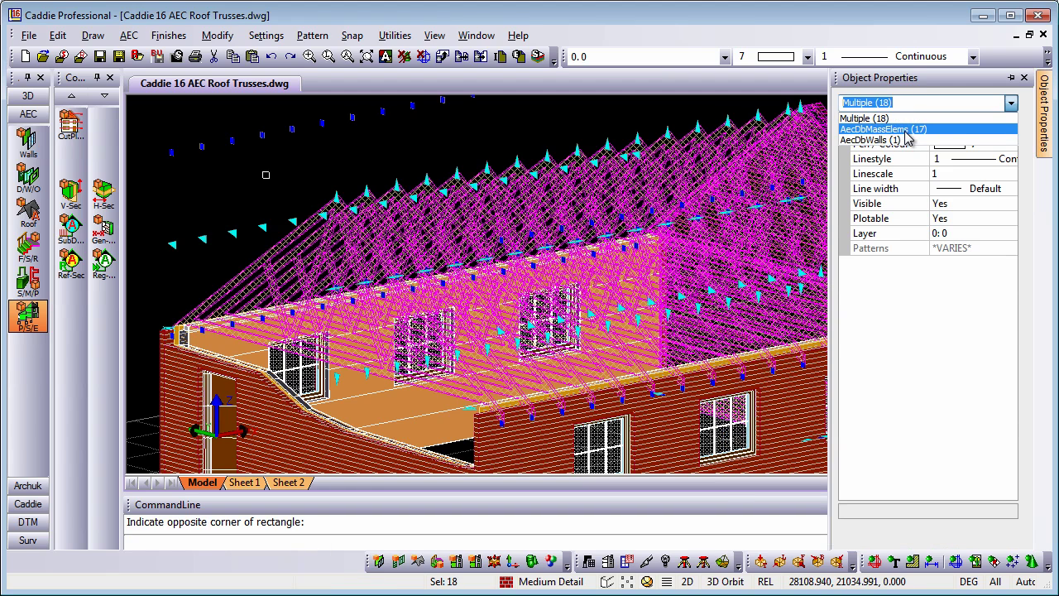
pyautogui.click(908, 137)
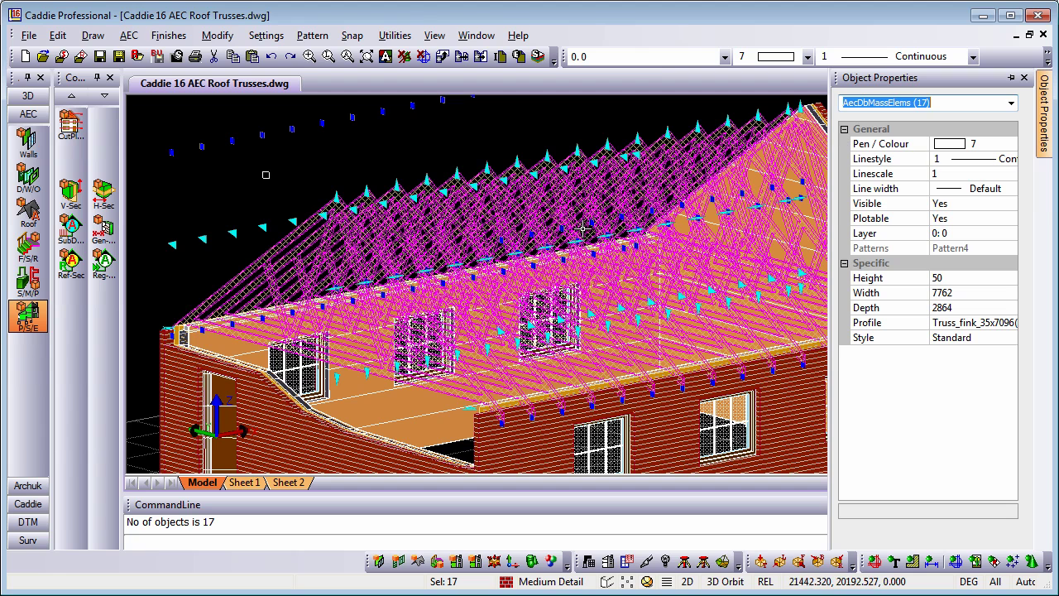
# Step: Change the profile of the selected trusses from Fink to the Truss_attic profile and clear the selection
pyautogui.click(992, 327)
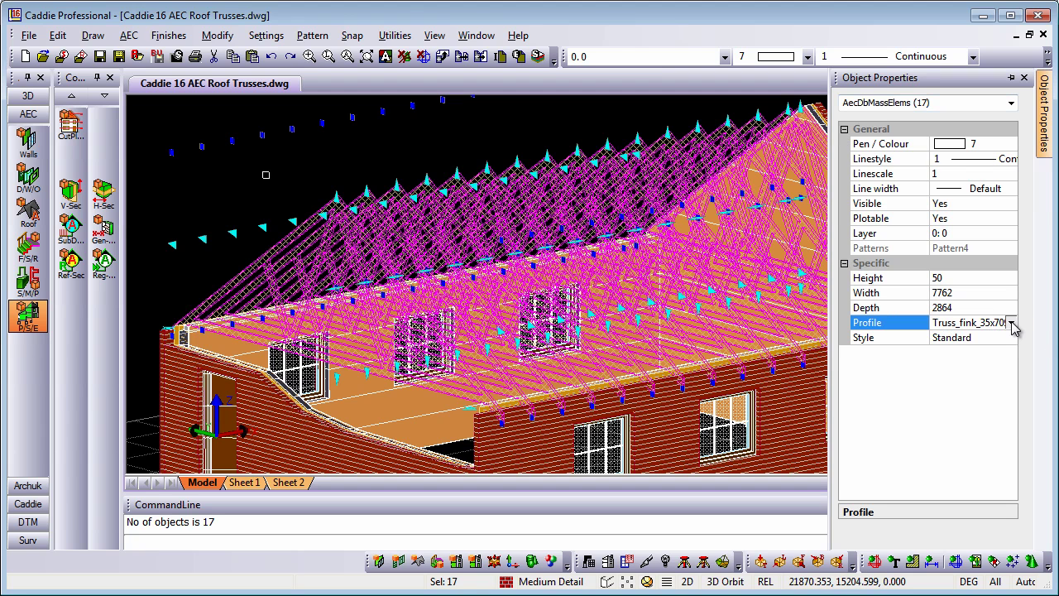
pyautogui.click(1011, 323)
pyautogui.click(976, 356)
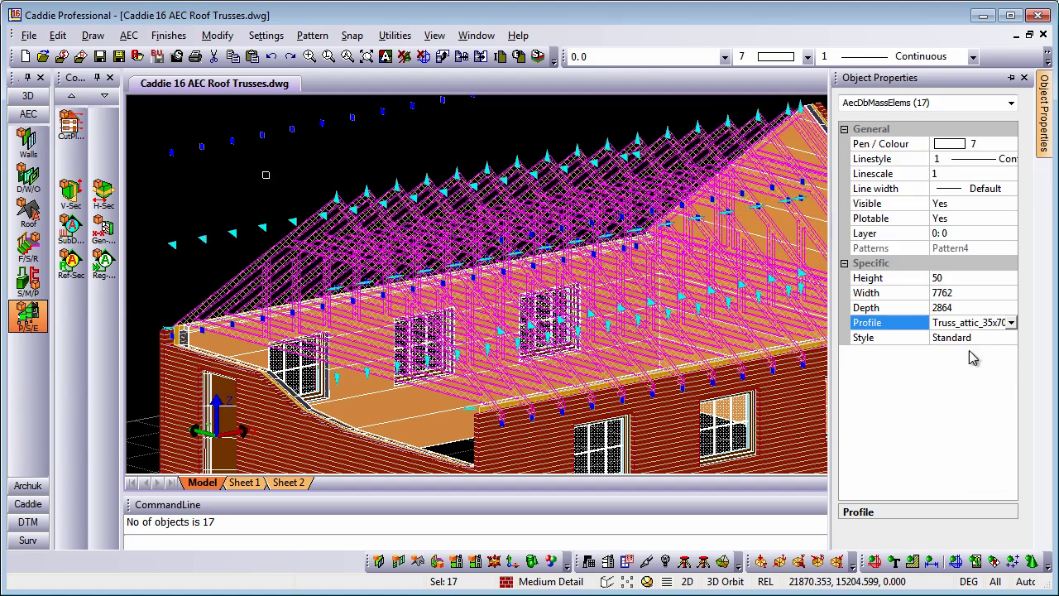
pyautogui.click(190, 210)
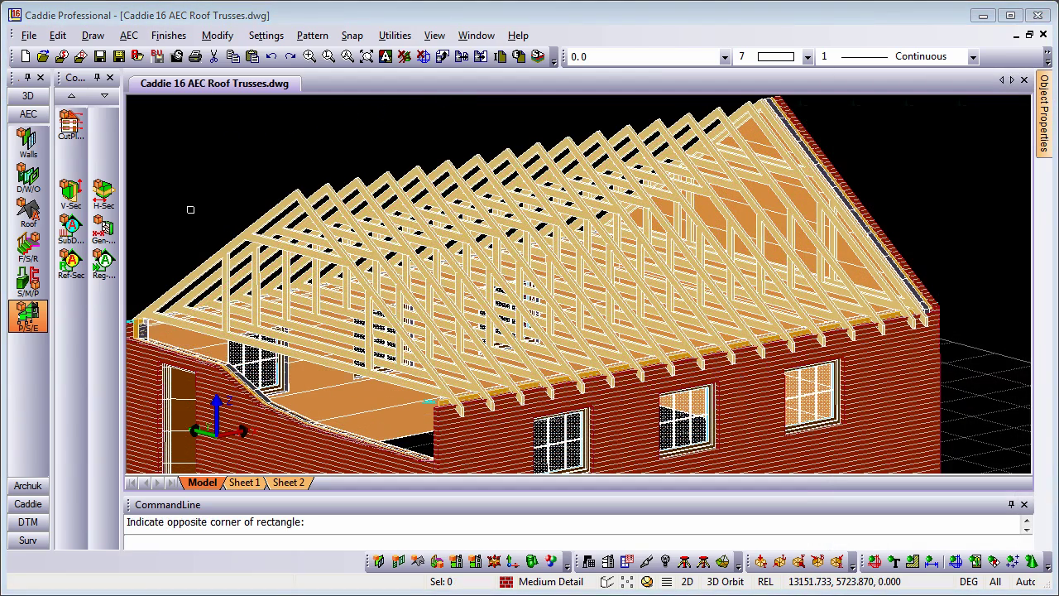